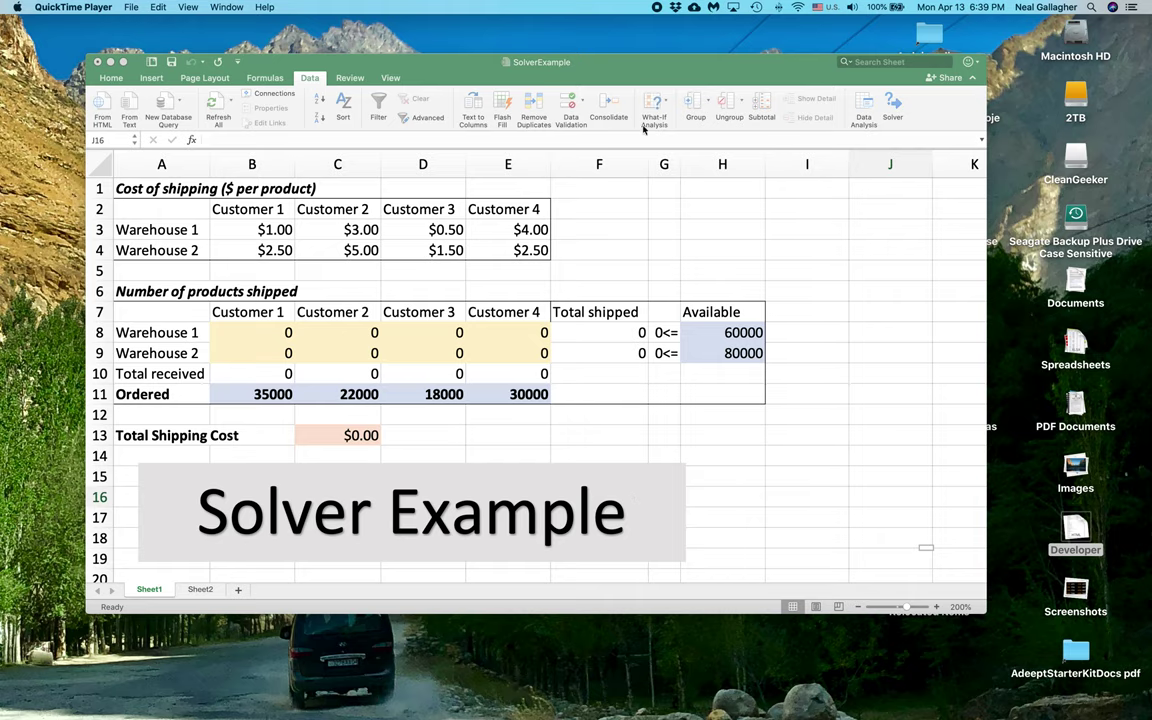
# Bring the shipping workbook to the front and collapse, then re-expand, the Data ribbon
pyautogui.click(646, 68)
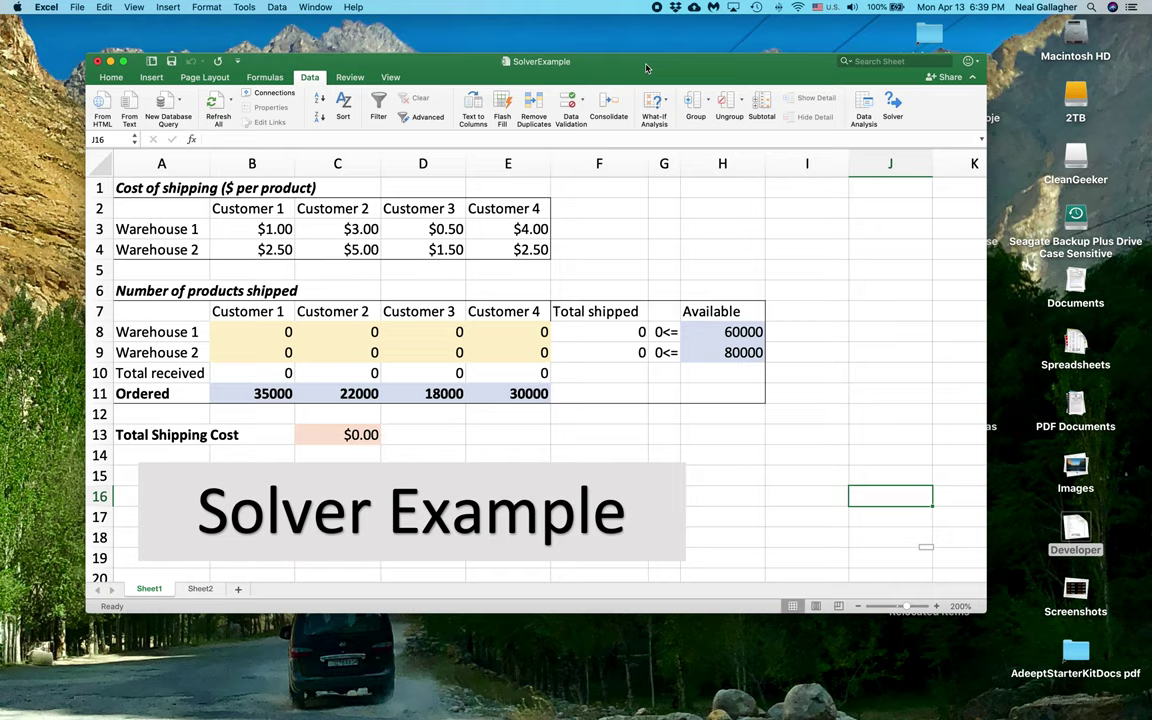
pyautogui.click(307, 80)
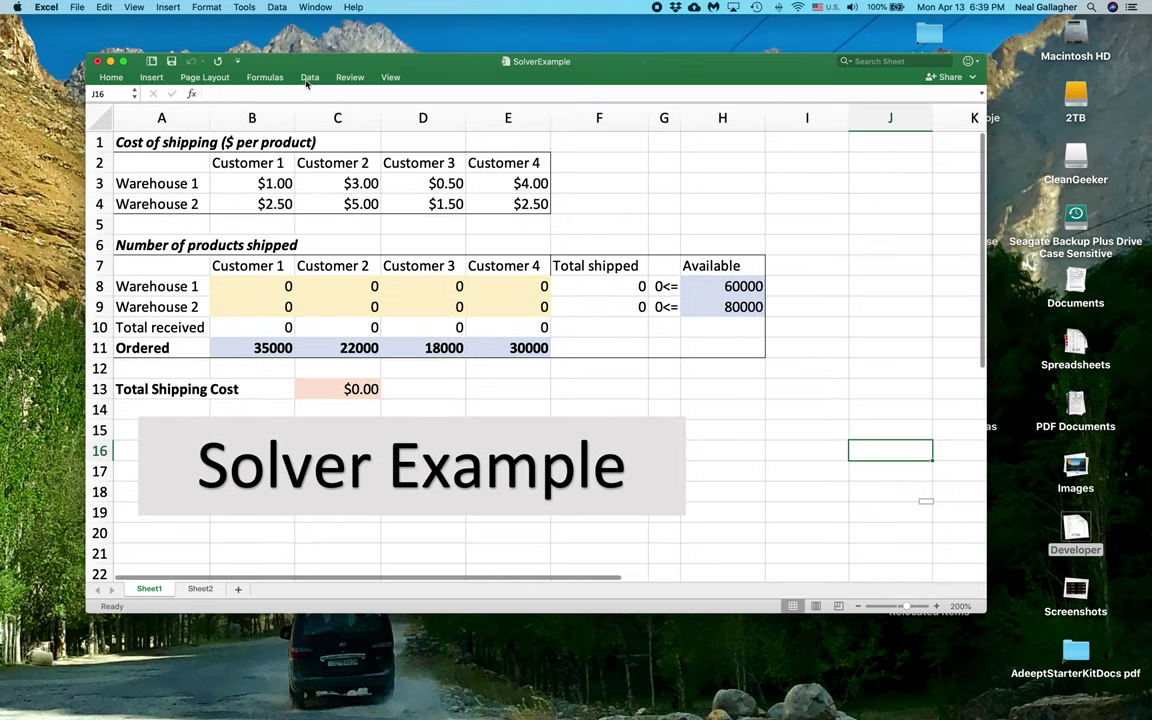
pyautogui.click(308, 78)
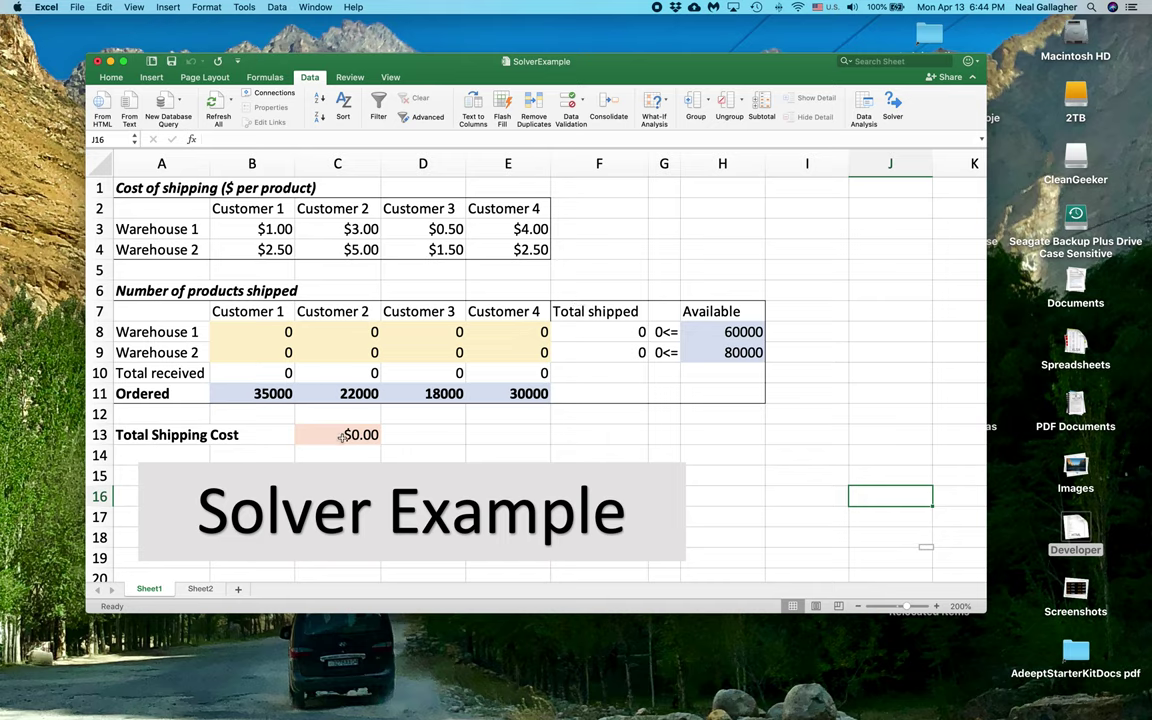
pyautogui.click(336, 435)
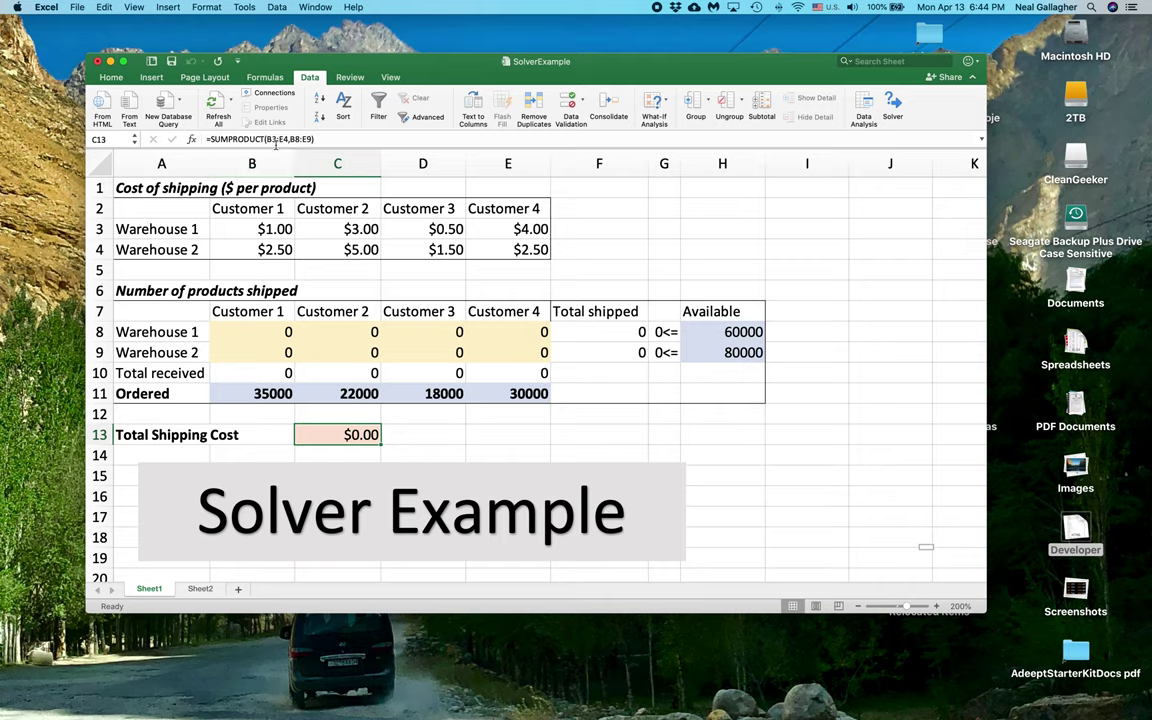
pyautogui.click(532, 435)
# Open Solver and set the objective to minimize total shipping cost in C13
pyautogui.click(897, 104)
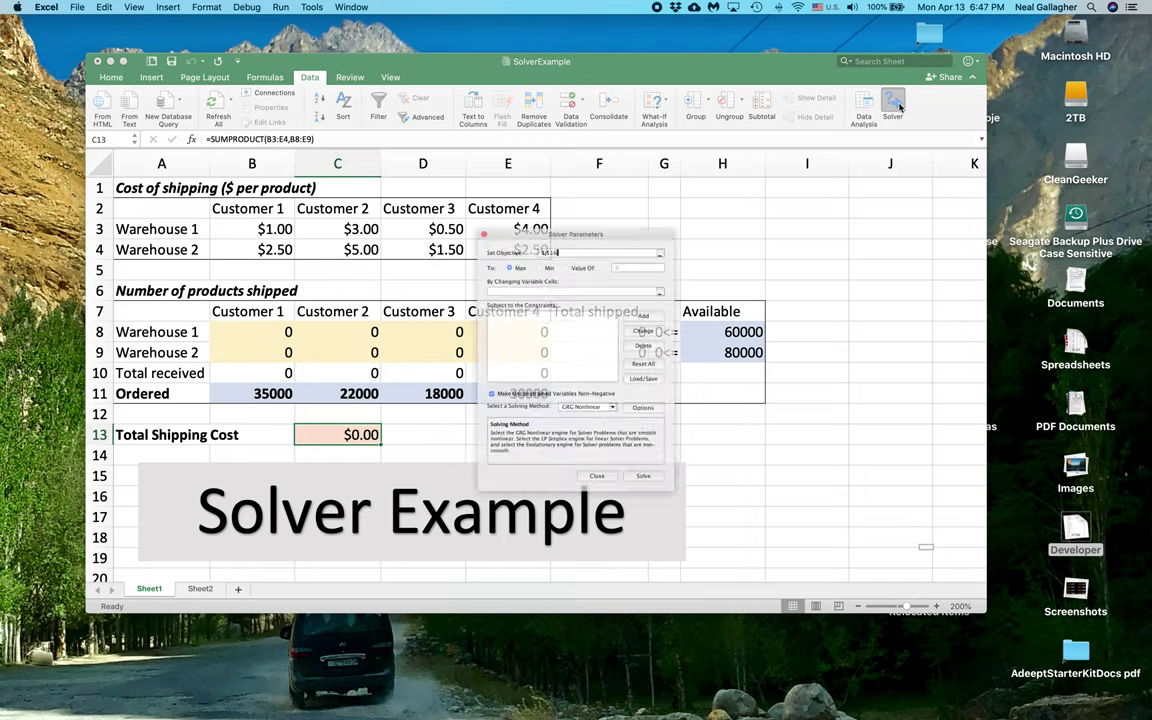
pyautogui.moveTo(666, 204); pyautogui.dragTo(907, 132)
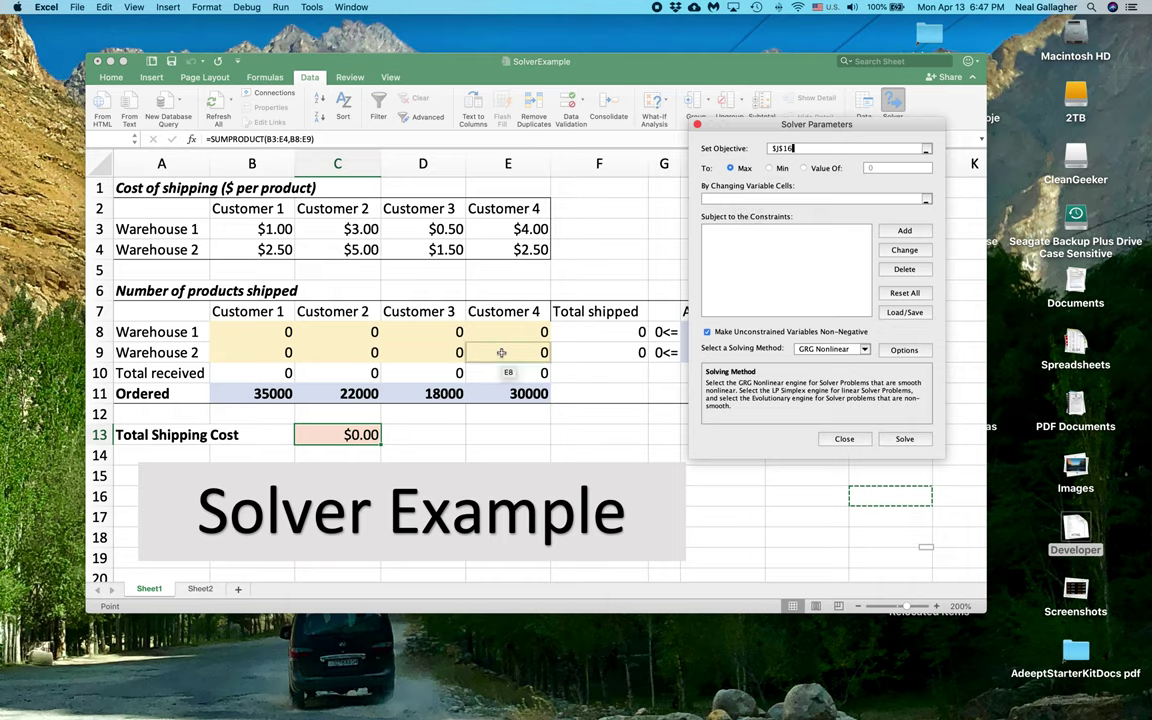
pyautogui.click(323, 434)
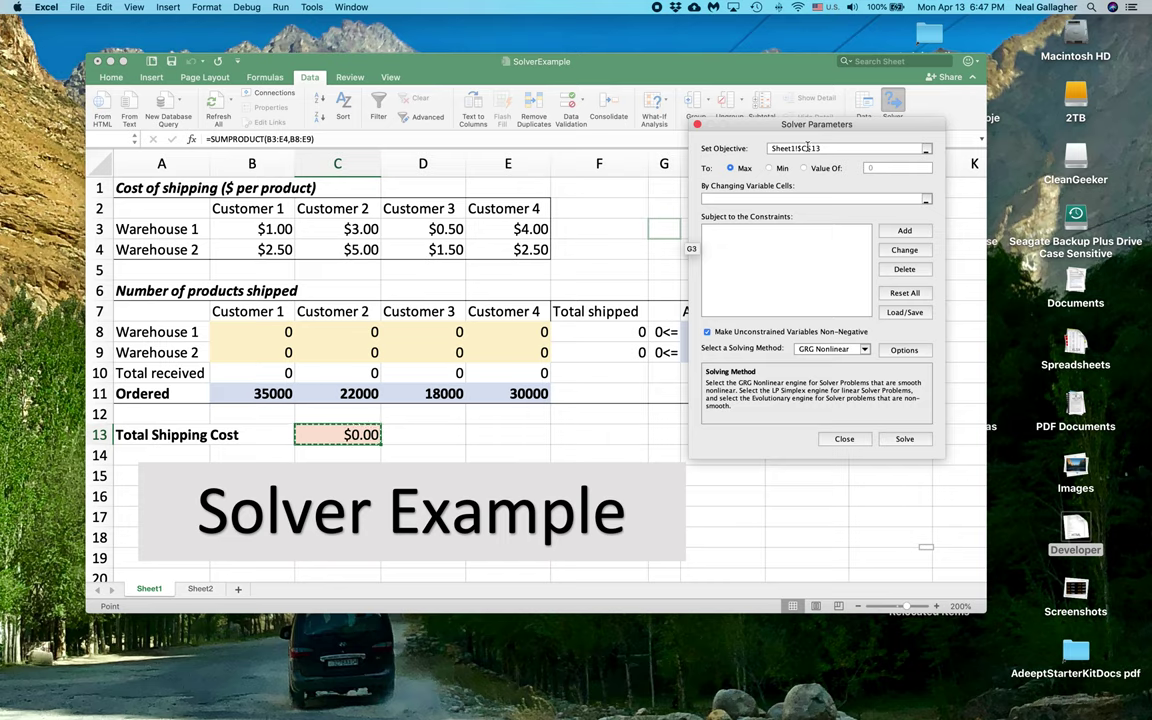
pyautogui.click(771, 169)
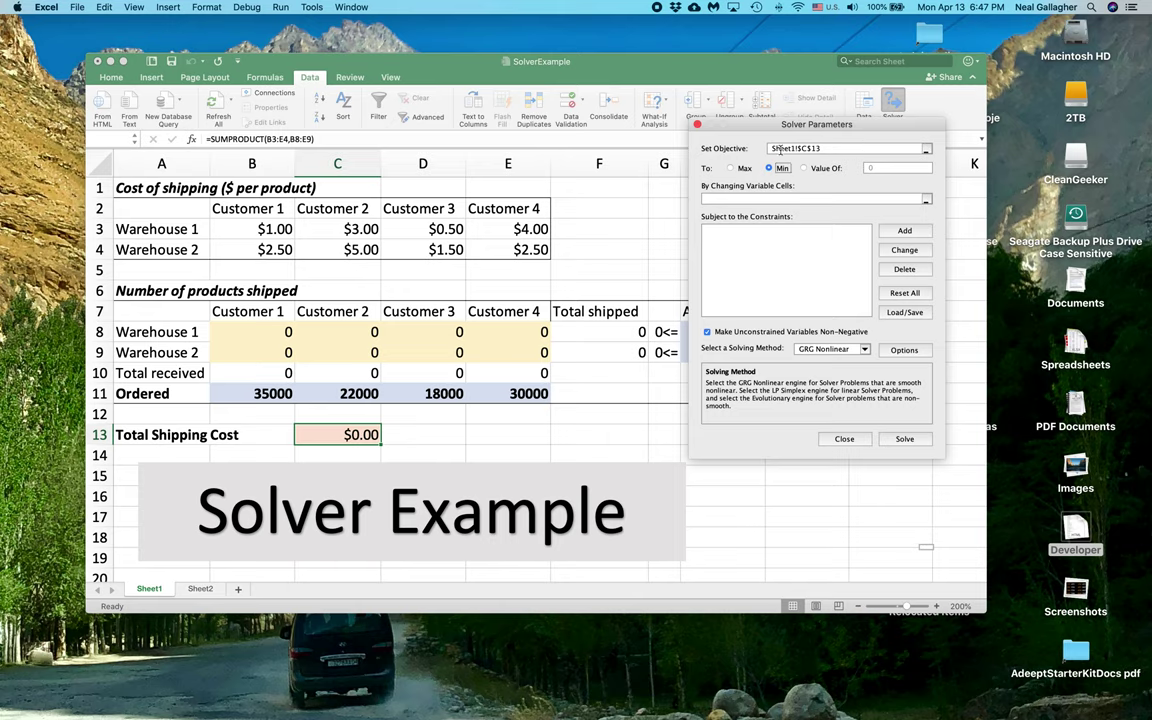
# Set Solver's variable cells to the shipment quantities B8:E9, with column H visible
pyautogui.click(831, 199)
pyautogui.moveTo(265, 333); pyautogui.dragTo(265, 333)
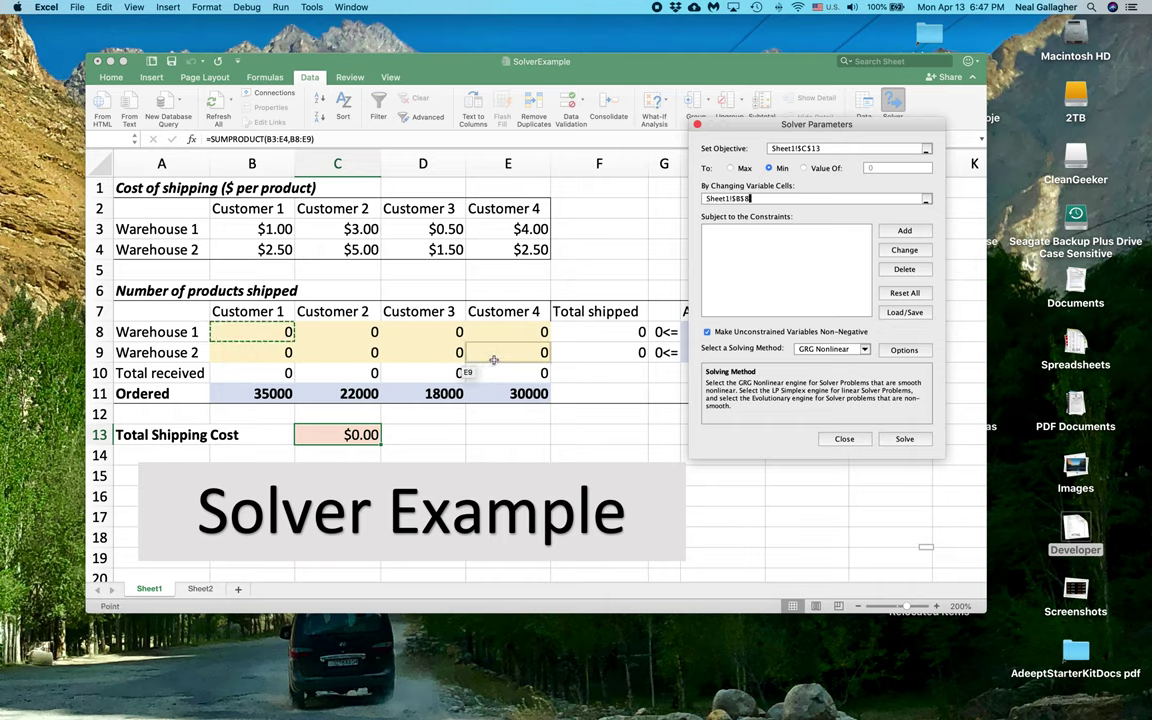
pyautogui.keyDown('shift'); pyautogui.click(520, 357); pyautogui.keyUp('shift')
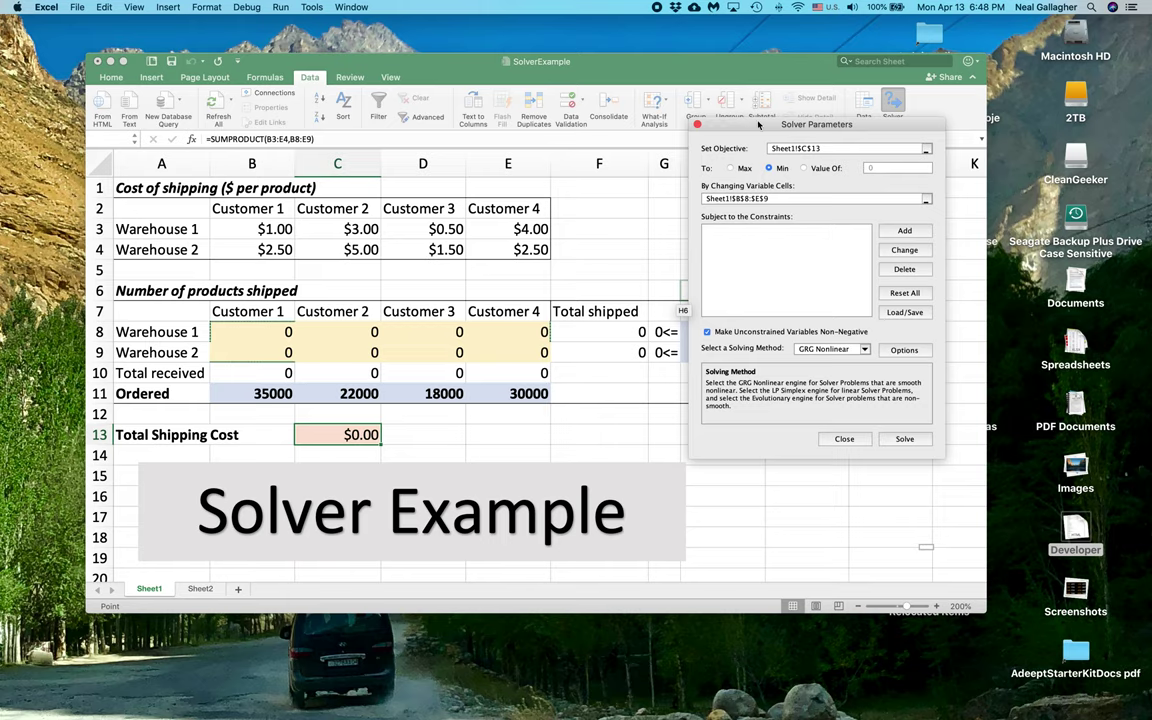
pyautogui.moveTo(759, 124); pyautogui.dragTo(833, 100)
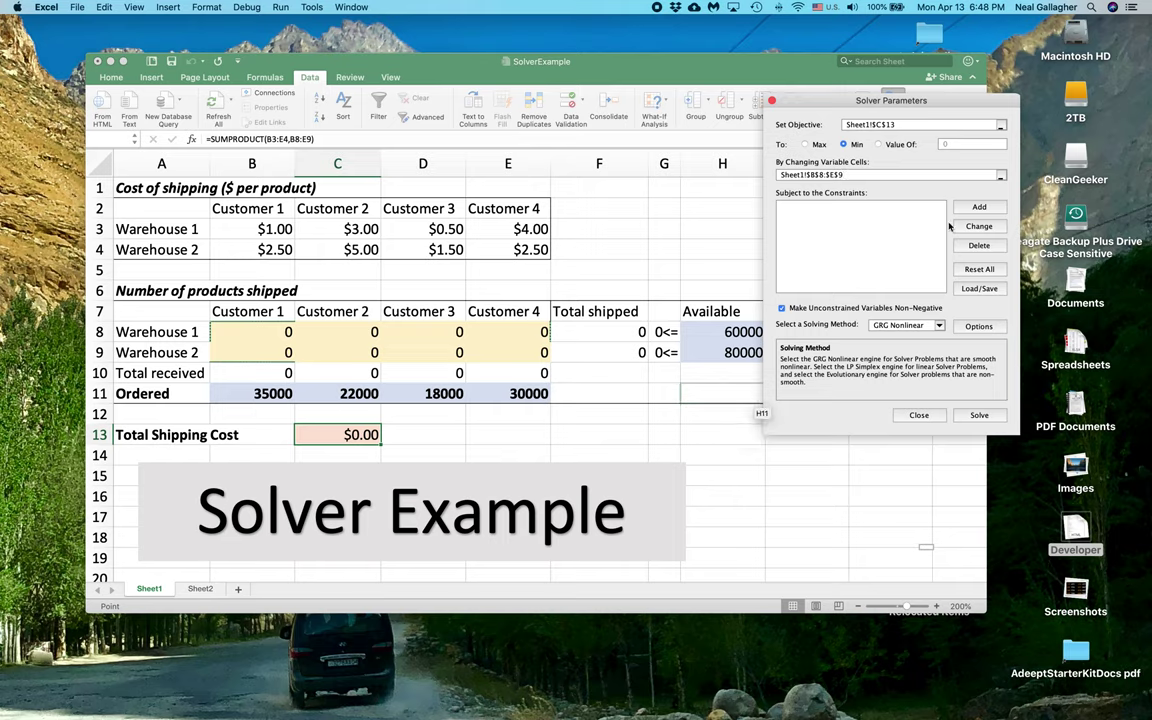
# Add the Solver constraint $F$8:$F$9 <= $H$8:$H$9
pyautogui.click(979, 209)
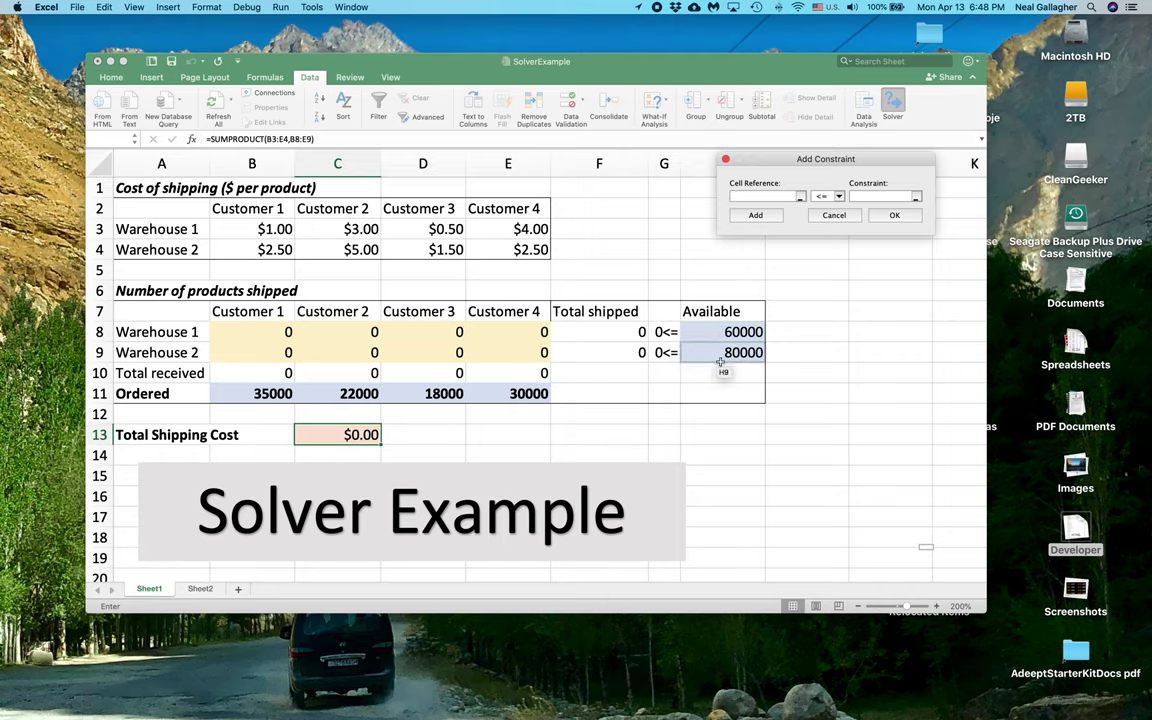
pyautogui.click(607, 331)
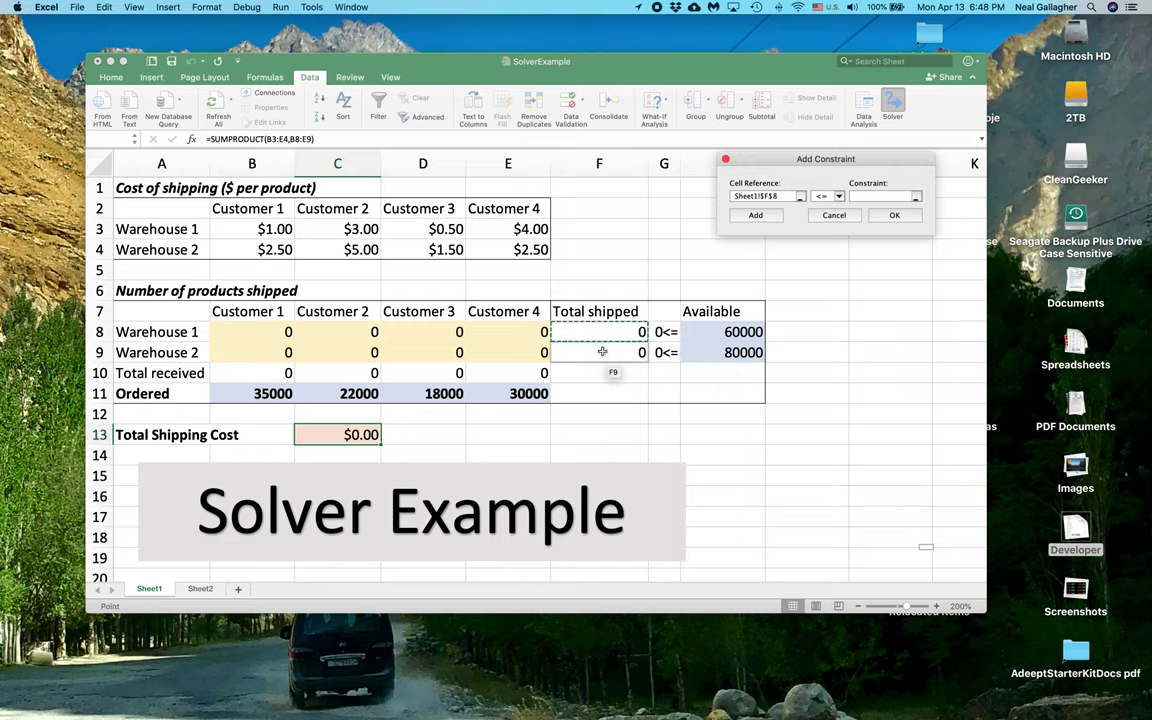
pyautogui.keyDown('shift'); pyautogui.click(602, 351); pyautogui.keyUp('shift')
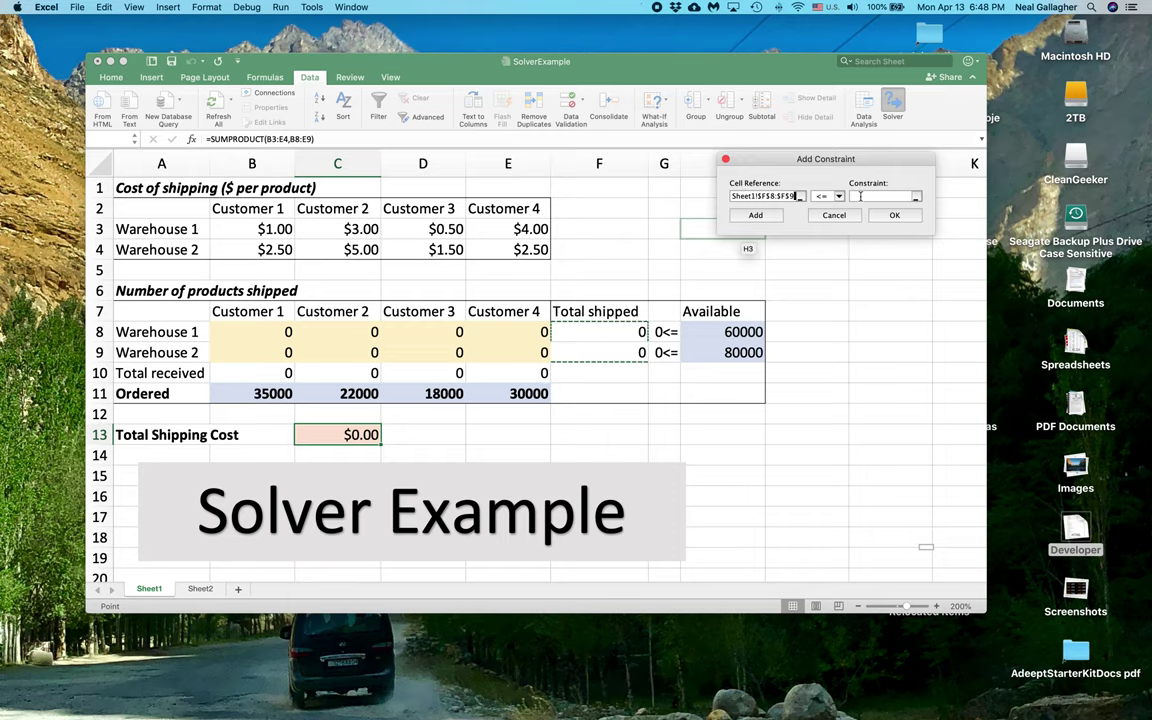
pyautogui.click(859, 196)
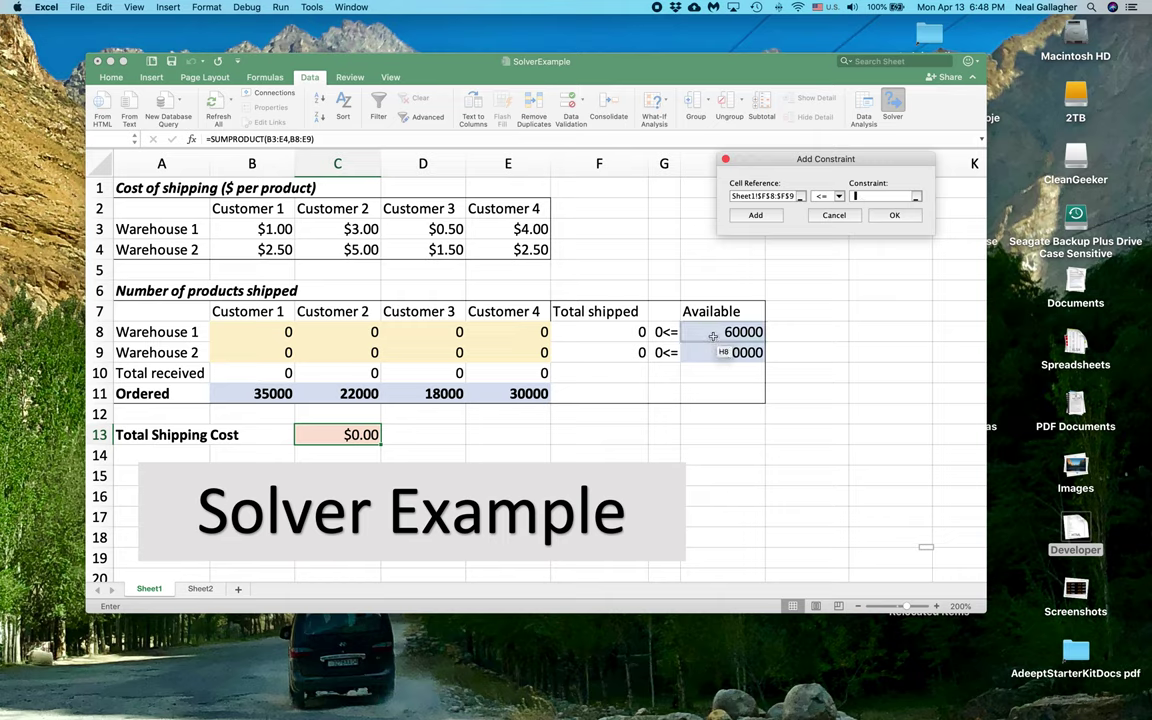
pyautogui.moveTo(712, 335); pyautogui.dragTo(710, 354)
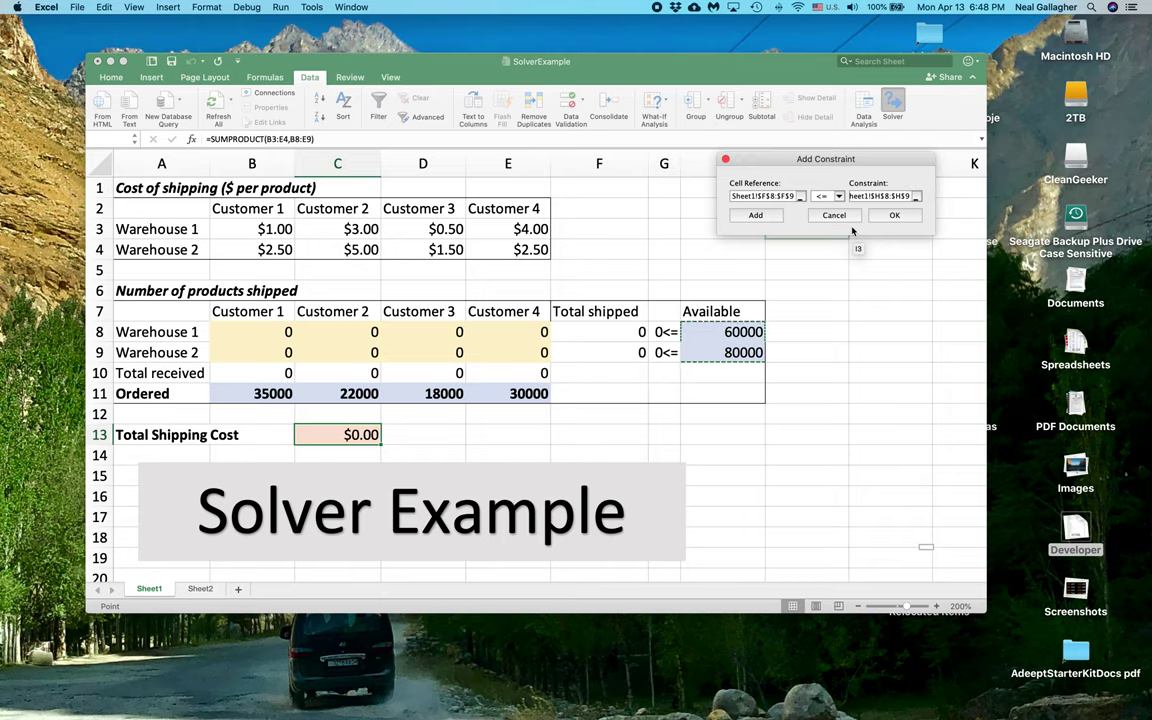
pyautogui.click(893, 215)
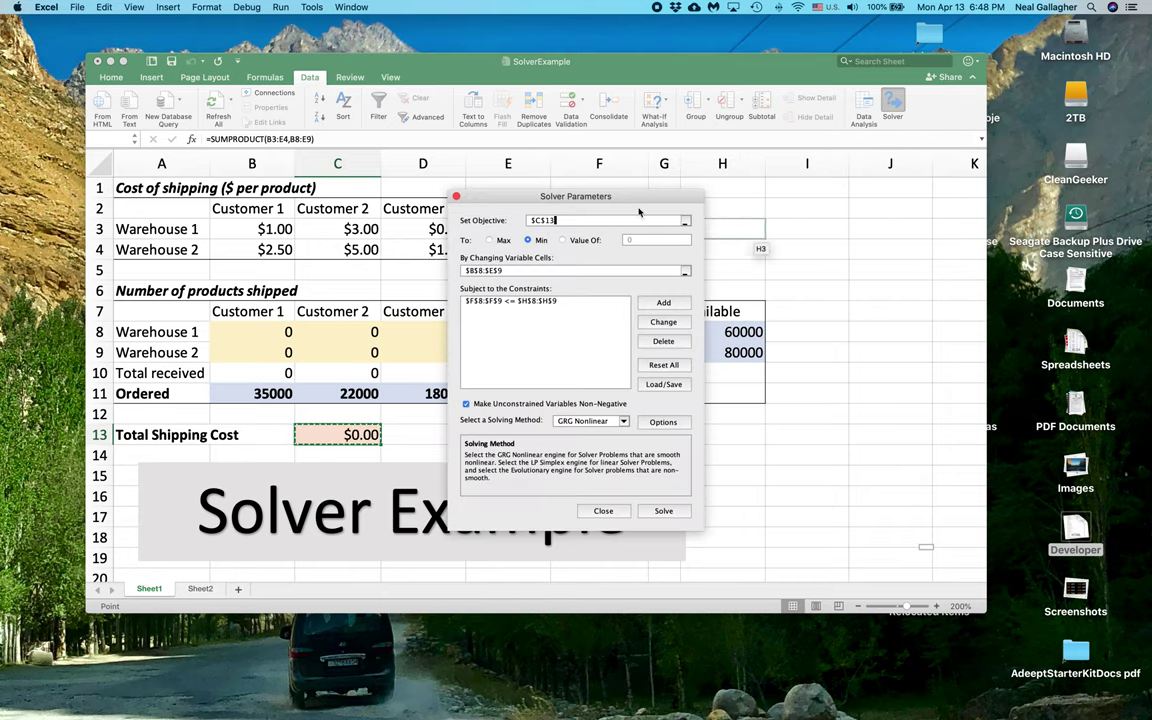
# Add the Solver constraint $B$10:$E$10 = $B$11:$E$11 so received matches ordered
pyautogui.moveTo(640, 198); pyautogui.dragTo(953, 119)
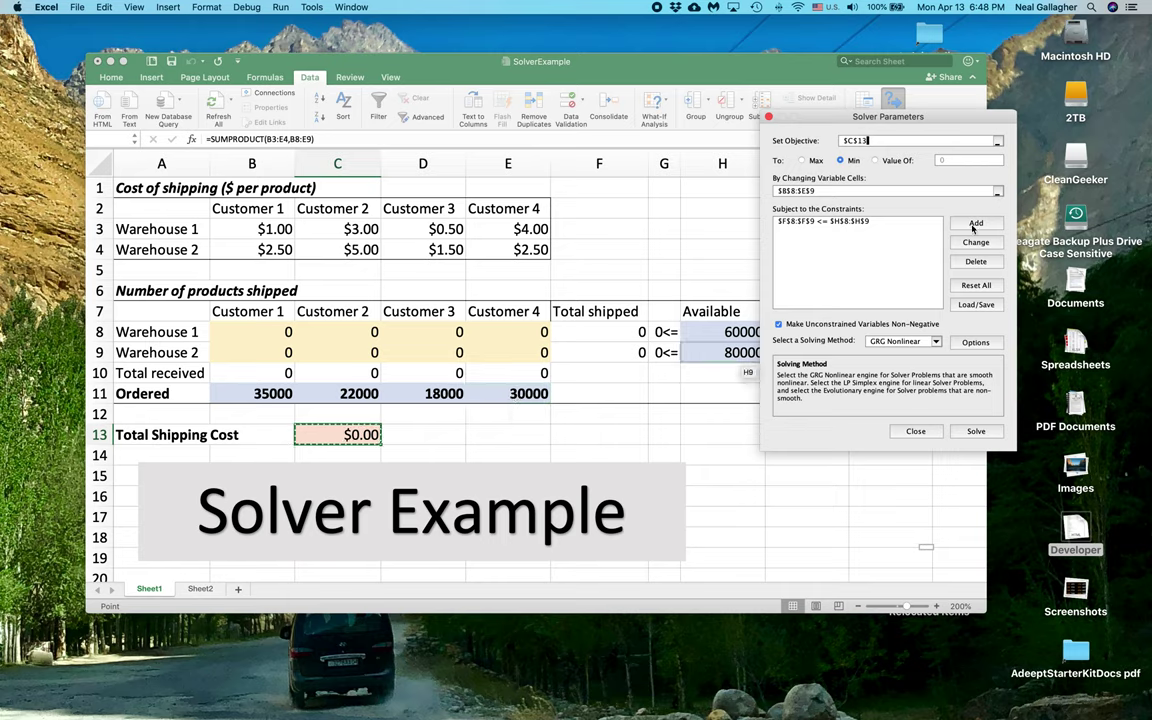
pyautogui.click(975, 224)
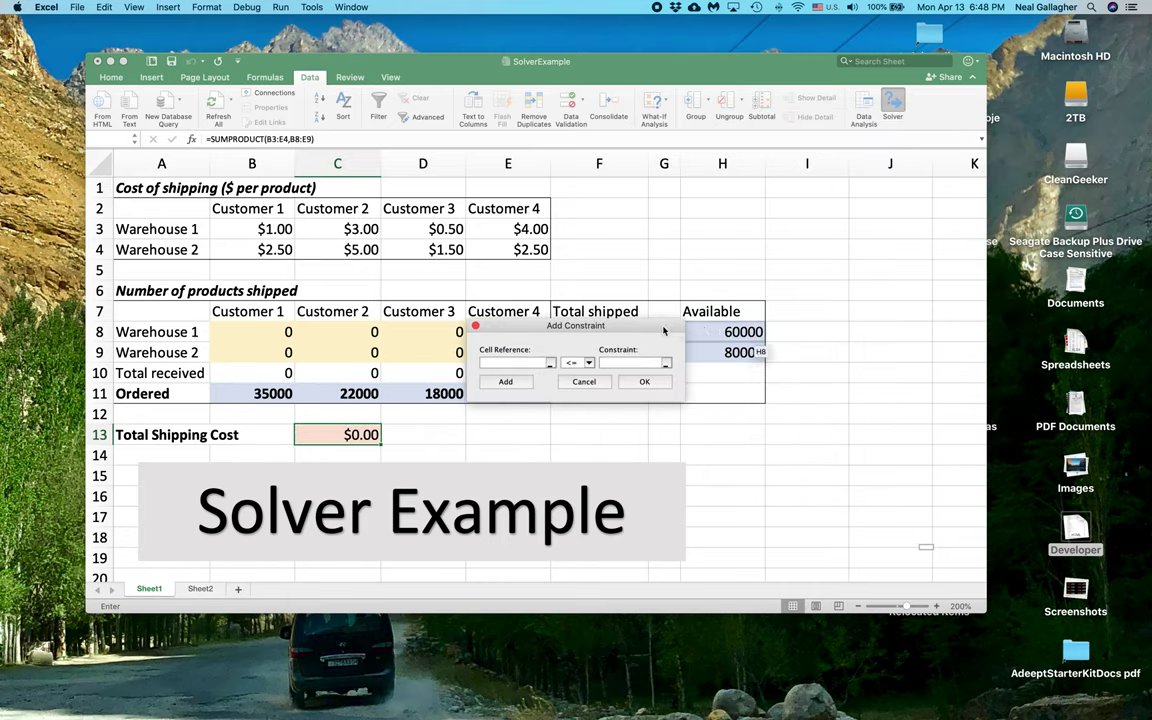
pyautogui.moveTo(663, 331); pyautogui.dragTo(755, 193)
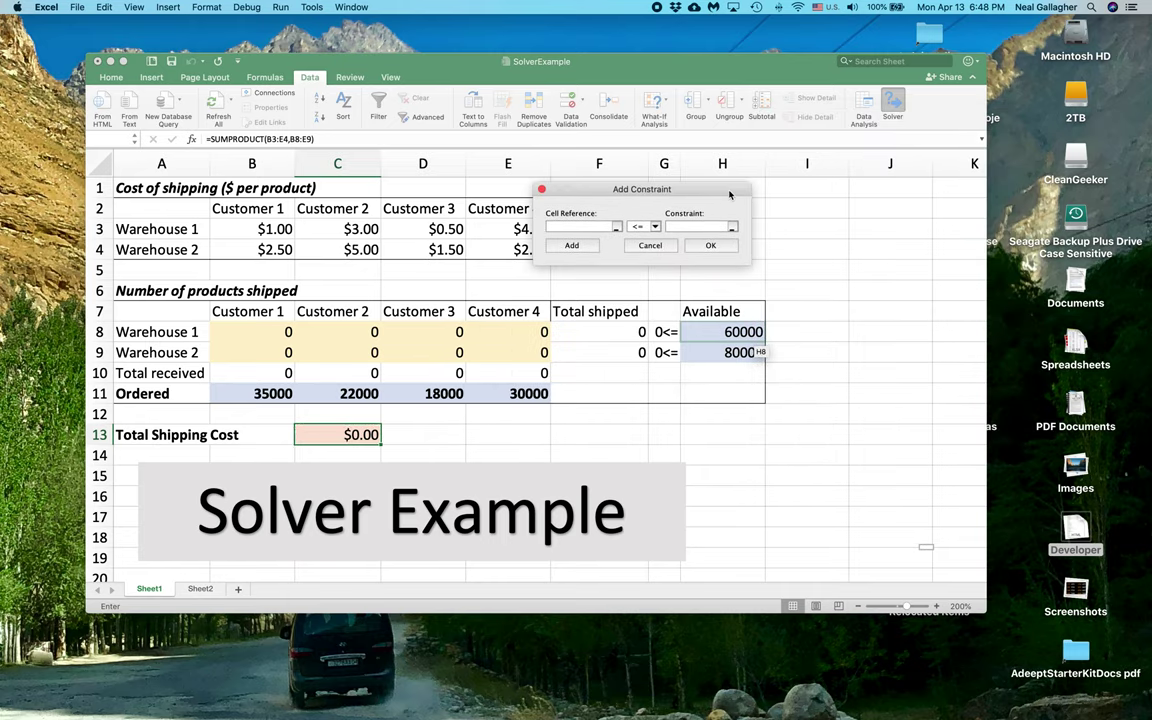
pyautogui.click(266, 372)
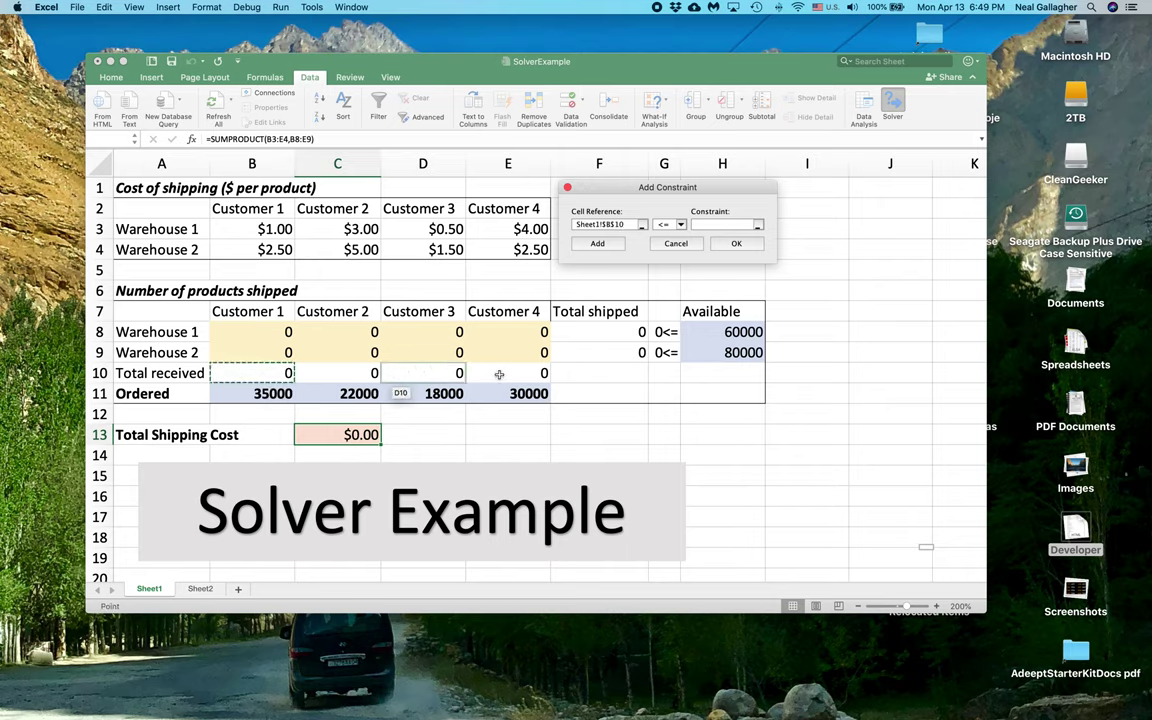
pyautogui.moveTo(499, 374); pyautogui.dragTo(499, 374)
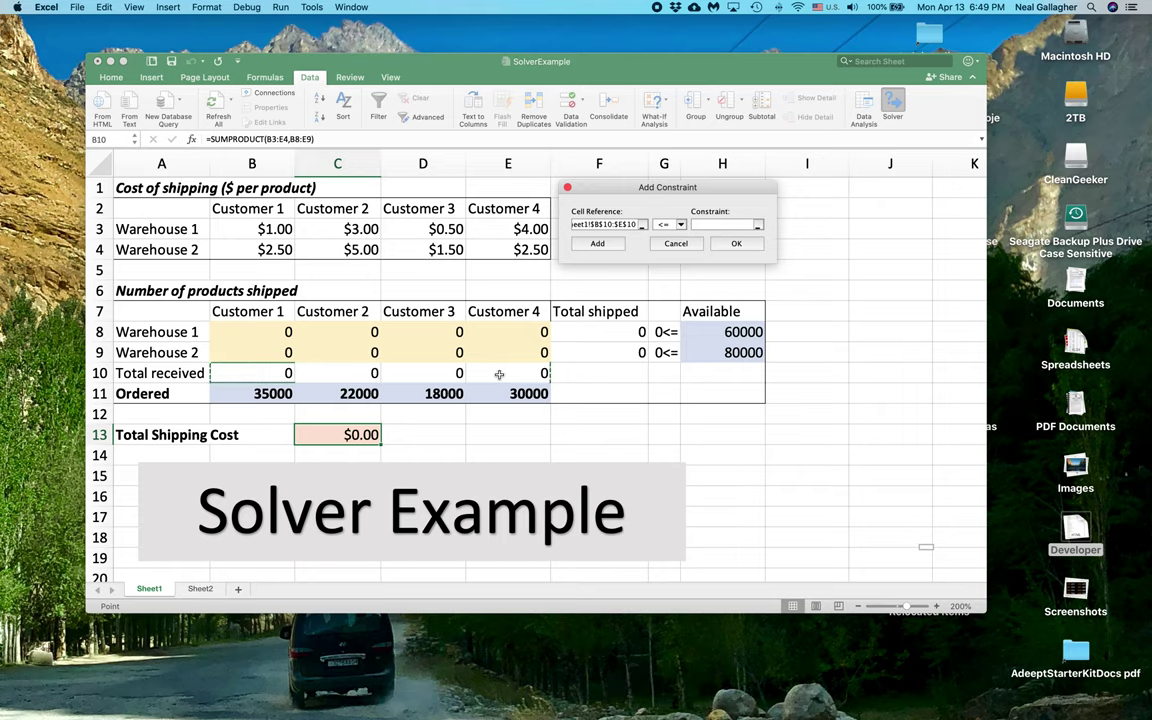
pyautogui.click(681, 225)
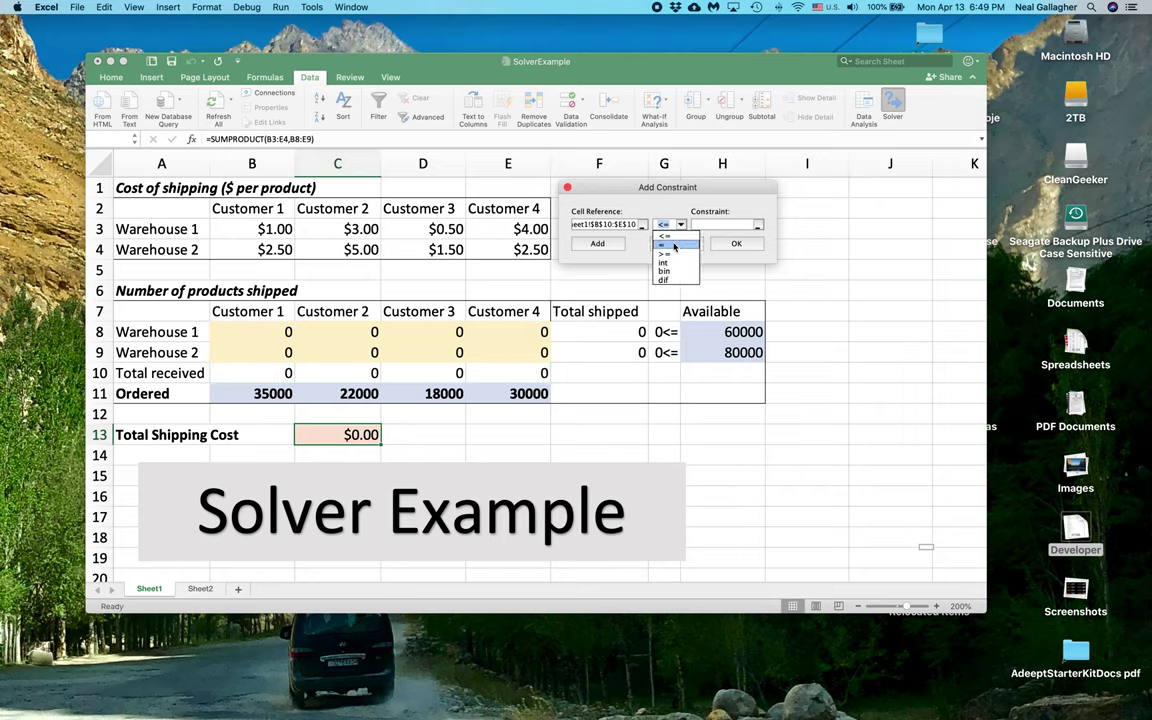
pyautogui.click(675, 244)
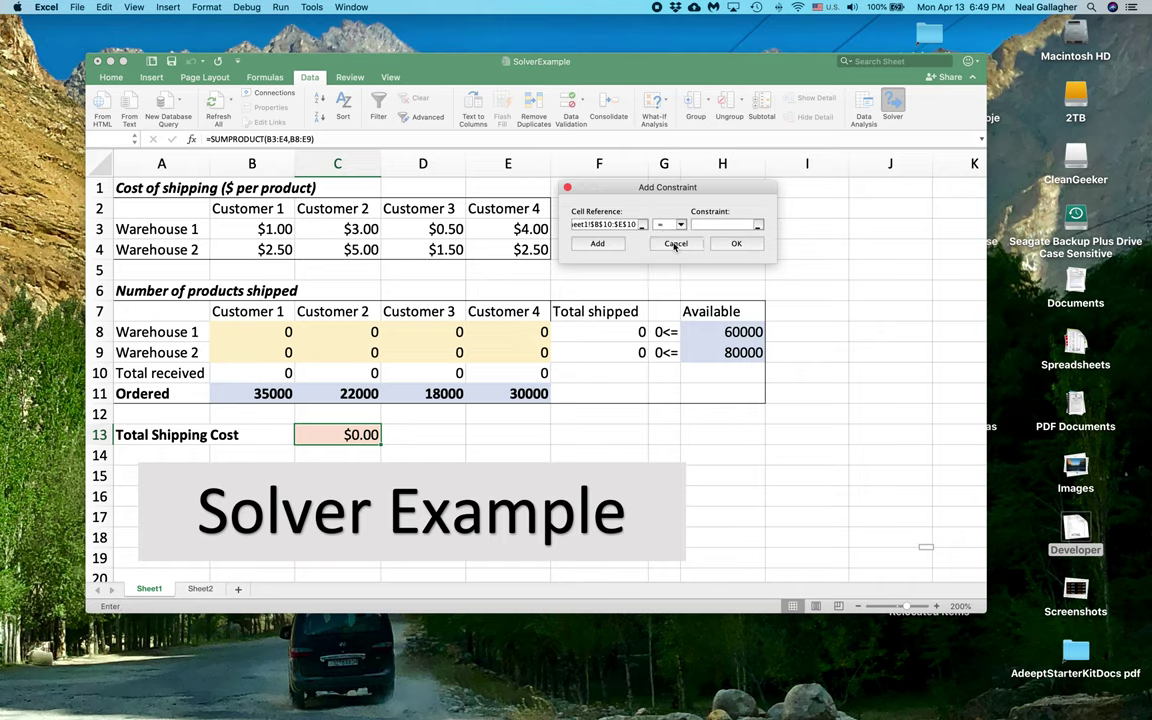
pyautogui.click(268, 397)
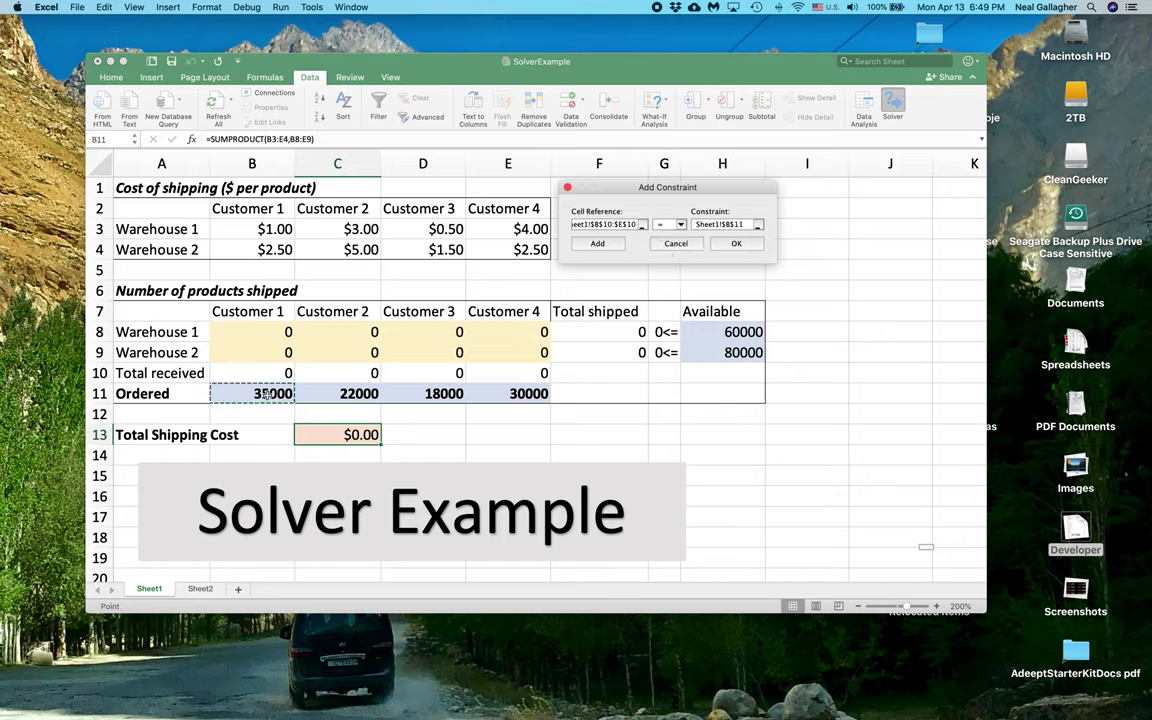
pyautogui.keyDown('shift'); pyautogui.click(498, 394); pyautogui.keyUp('shift')
pyautogui.click(738, 246)
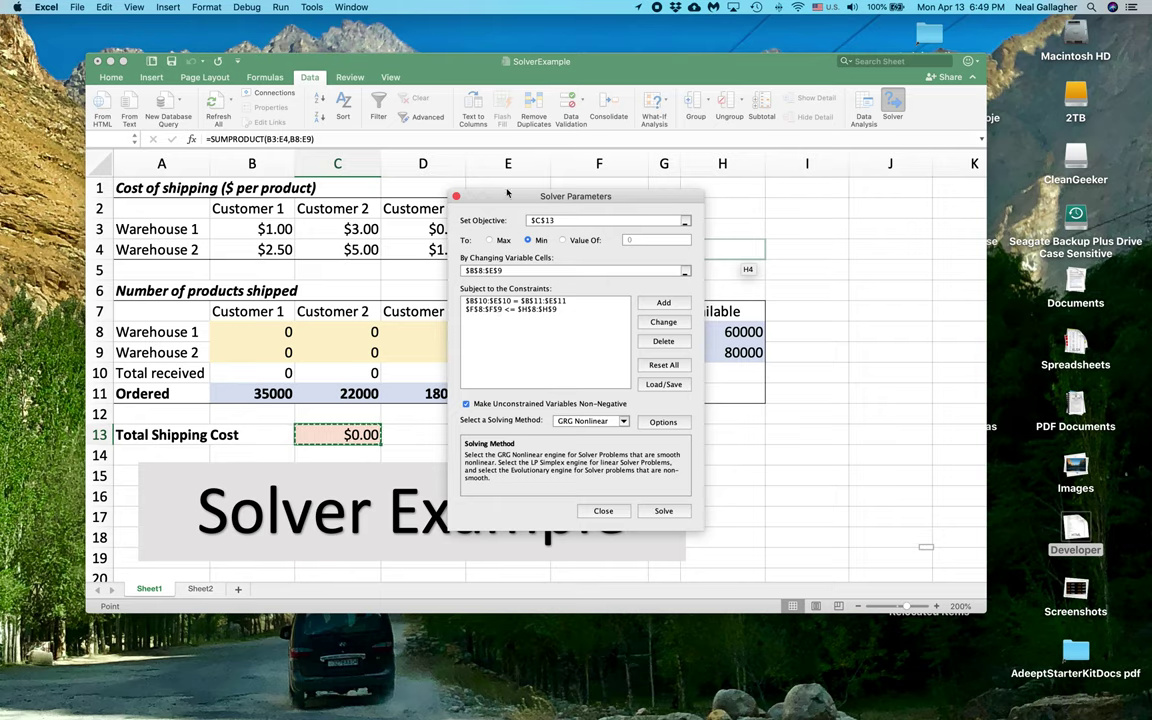
# Change the Solver solving method from GRG Nonlinear to Simplex LP
pyautogui.moveTo(507, 193); pyautogui.dragTo(938, 111)
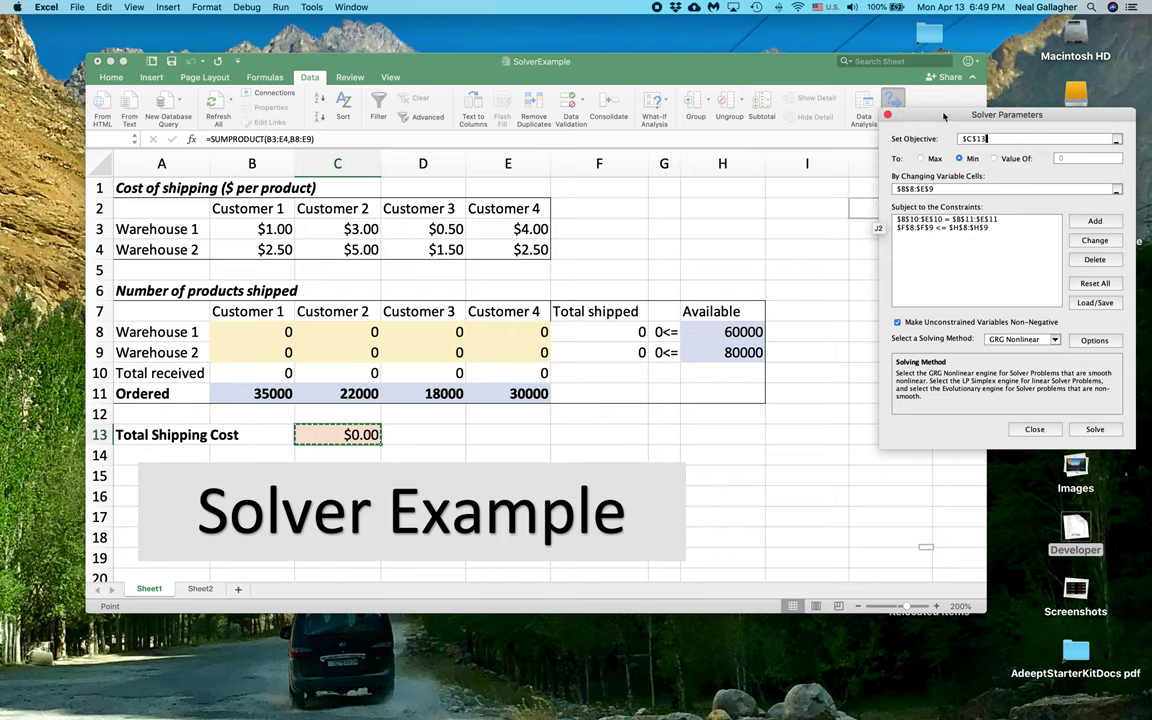
pyautogui.moveTo(943, 117); pyautogui.dragTo(796, 115)
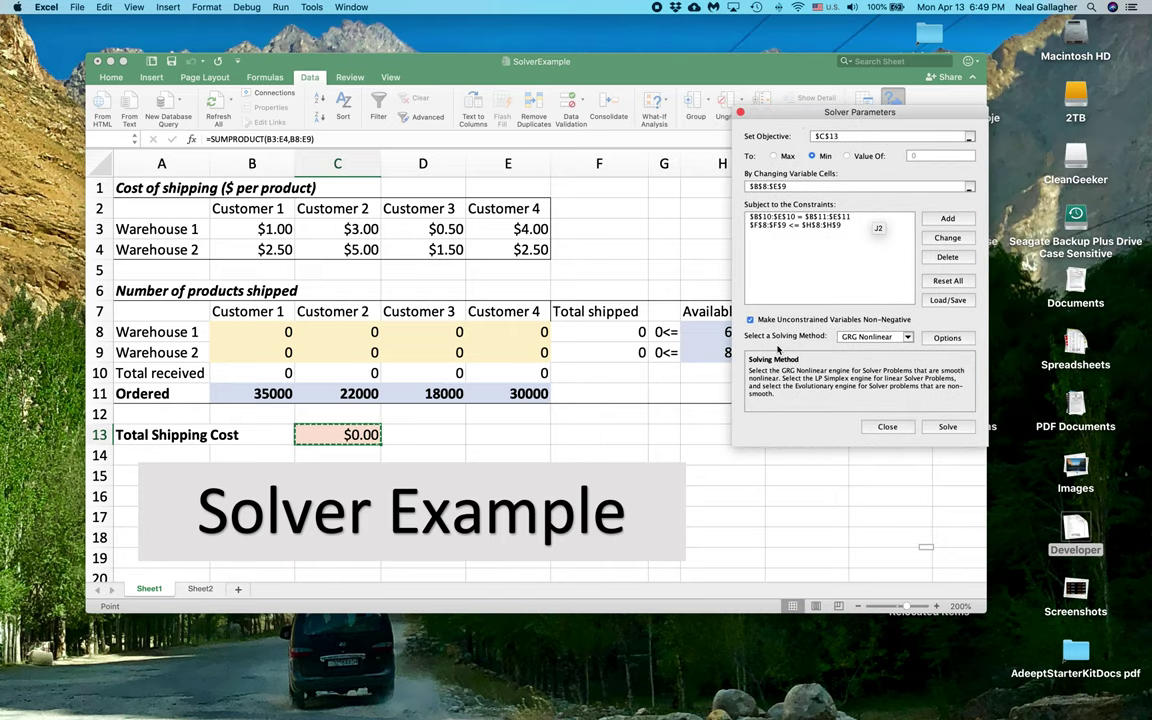
pyautogui.click(855, 338)
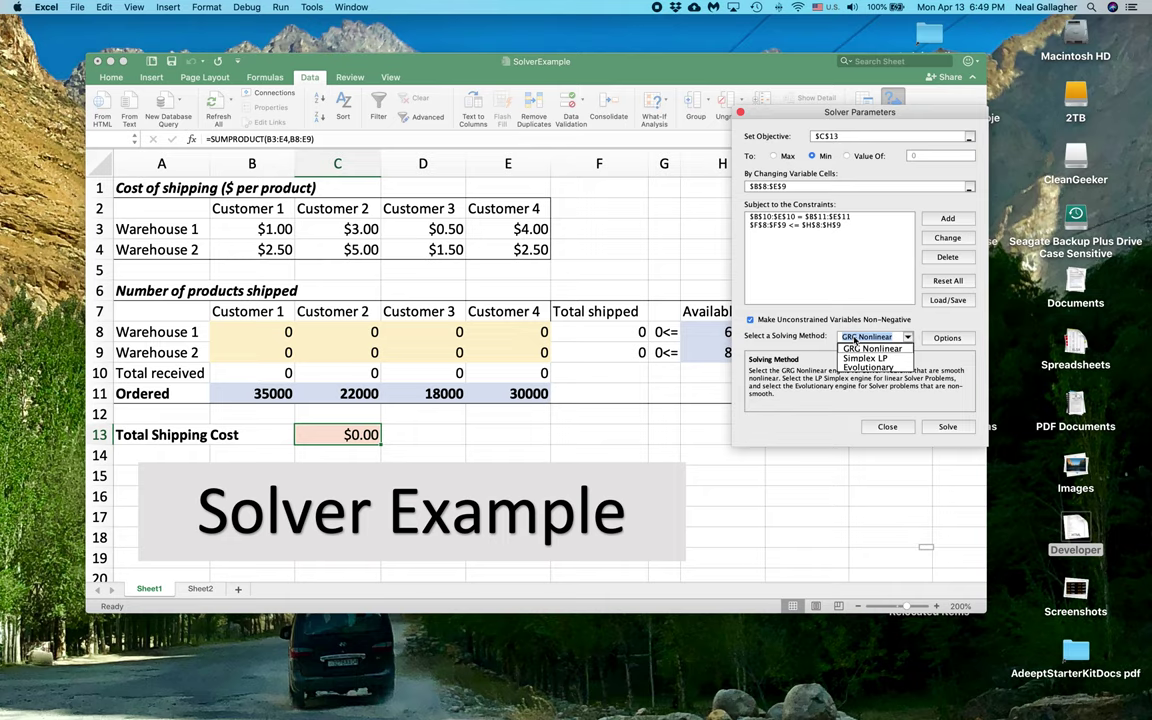
pyautogui.click(865, 357)
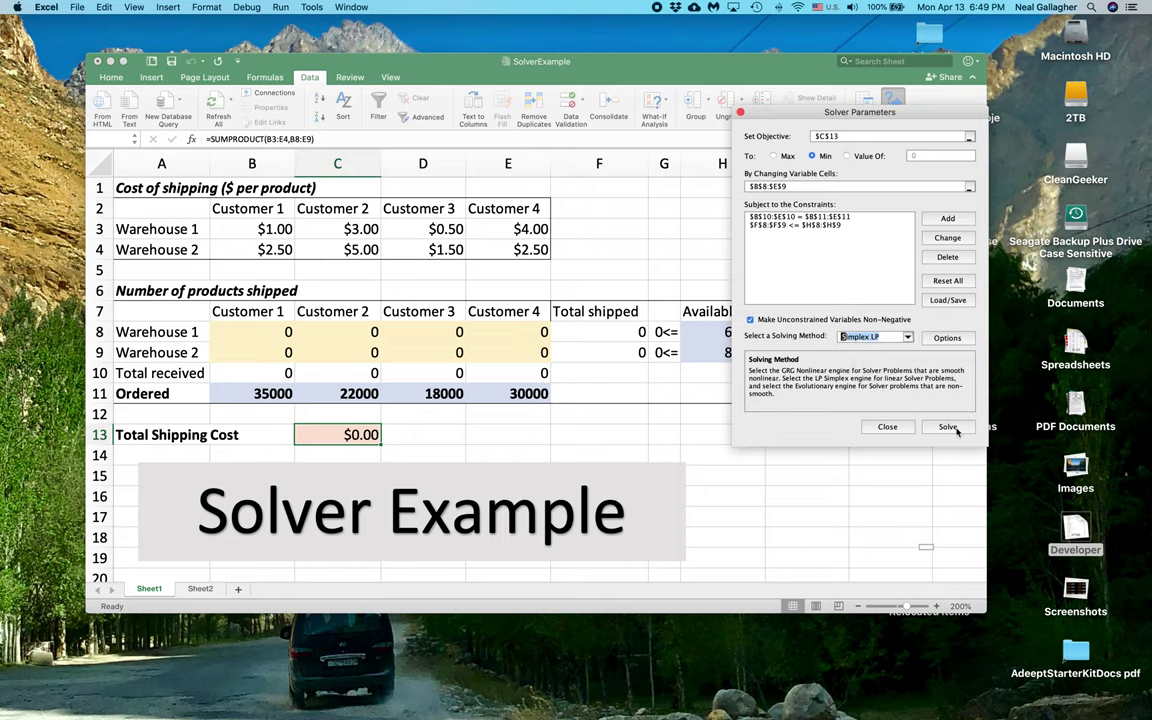
# Run Solver on the shipping model to reach the $200,000.00 optimum
pyautogui.click(951, 428)
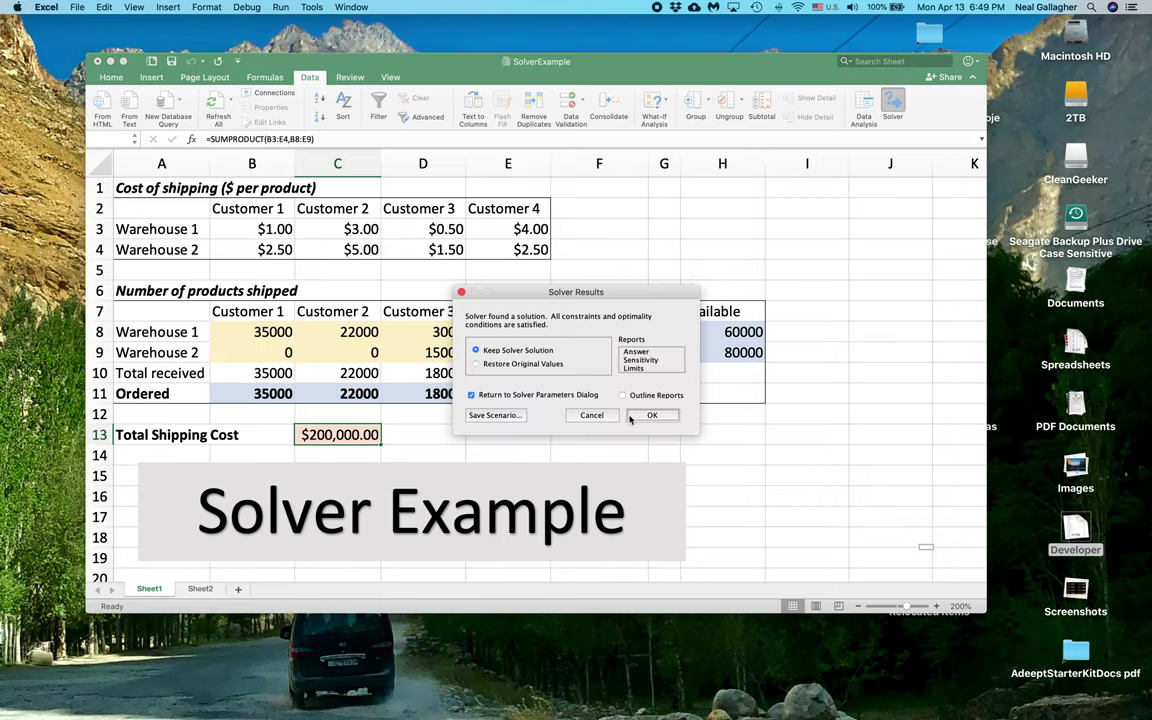
pyautogui.click(647, 415)
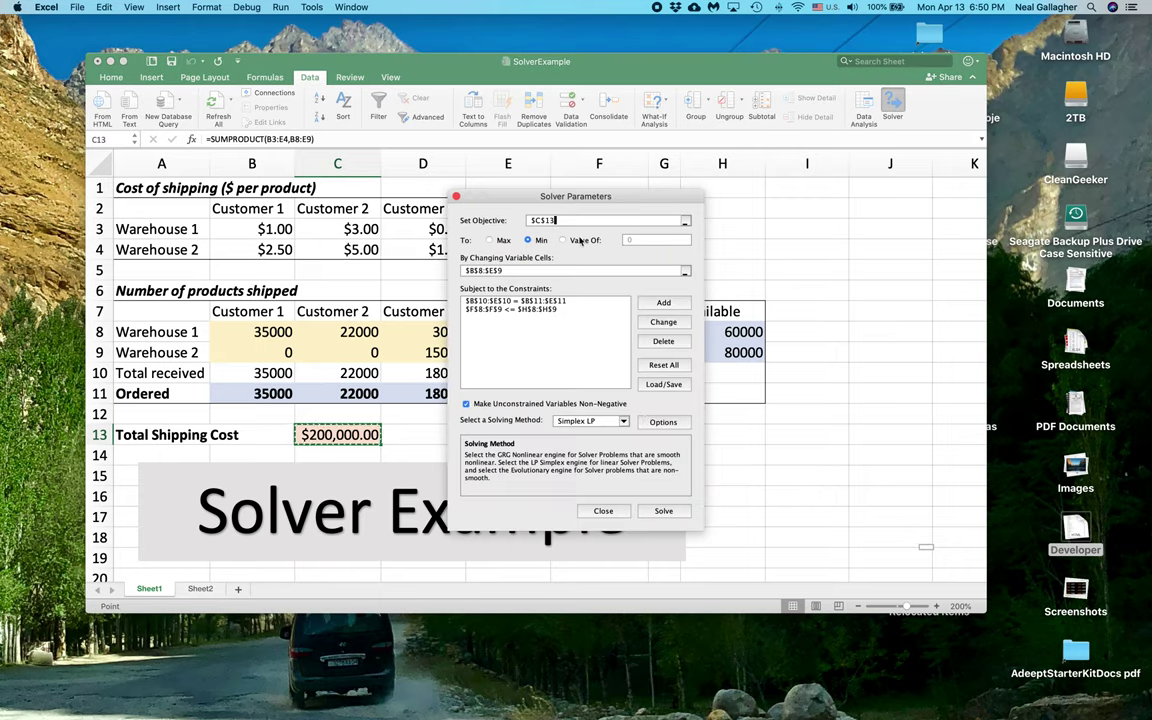
pyautogui.moveTo(680, 173); pyautogui.dragTo(1008, 117)
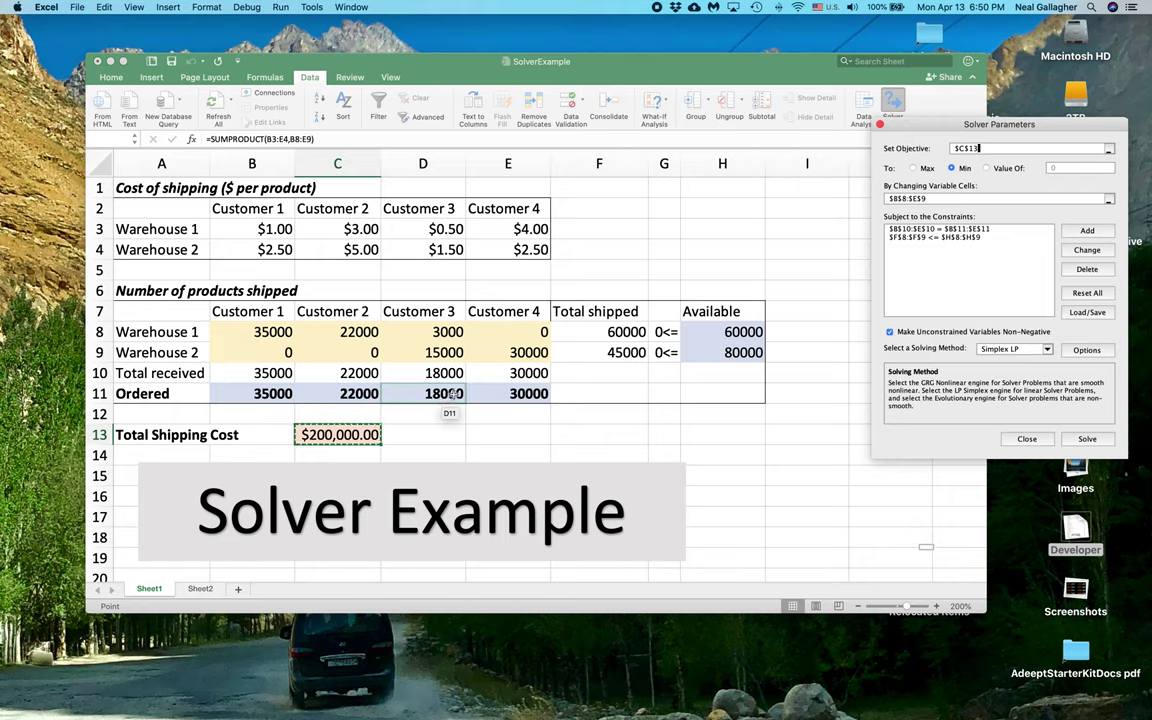
pyautogui.click(442, 250)
pyautogui.write('1.5')
pyautogui.press('Return')
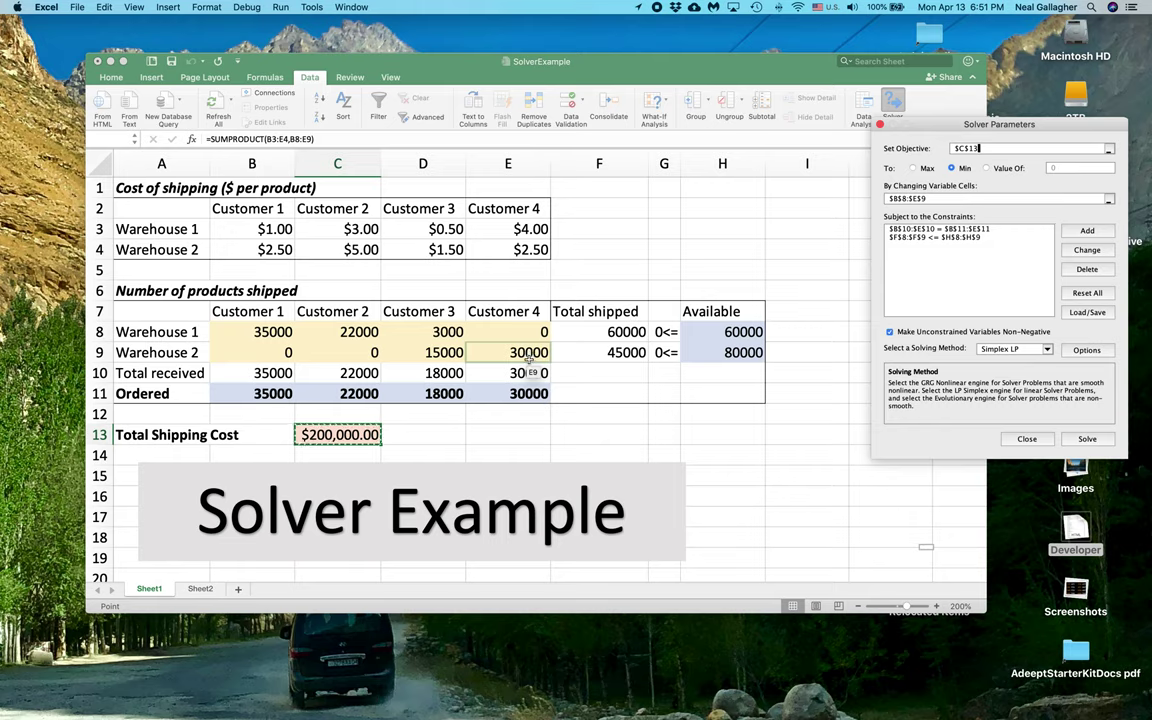
pyautogui.moveTo(925, 126); pyautogui.dragTo(733, 51)
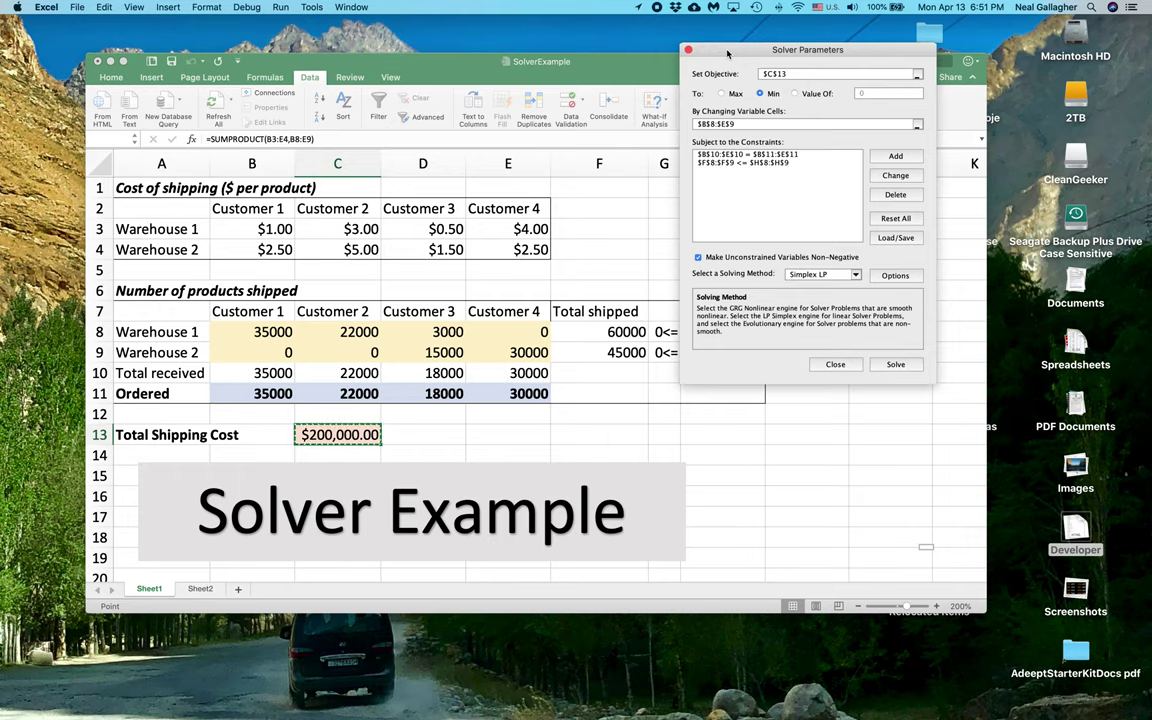
# Re-solve with GRG Nonlinear and keep the solution, still $200,000.00 total cost
pyautogui.click(855, 275)
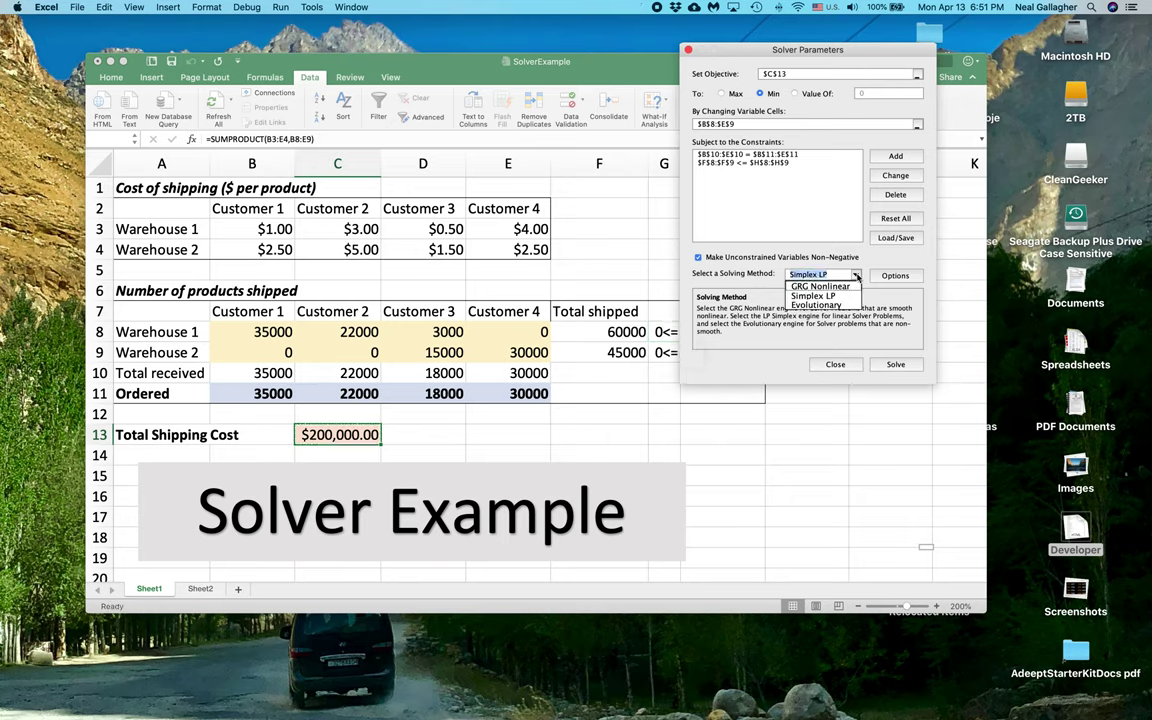
pyautogui.click(821, 287)
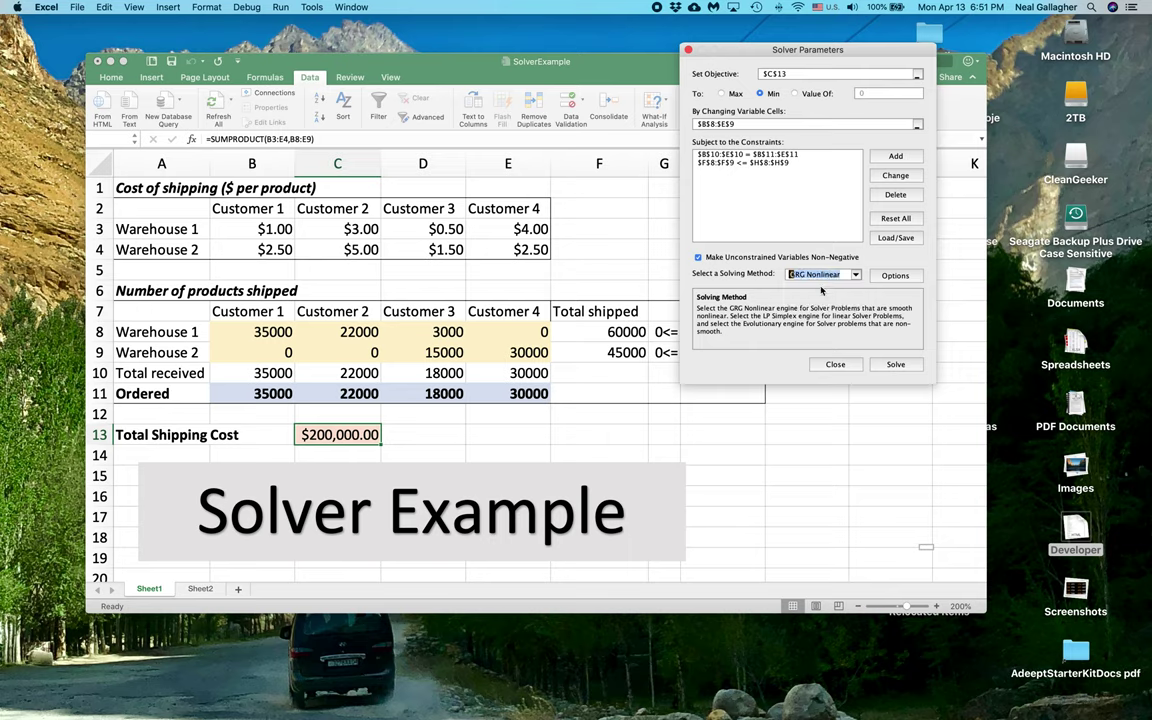
pyautogui.click(893, 365)
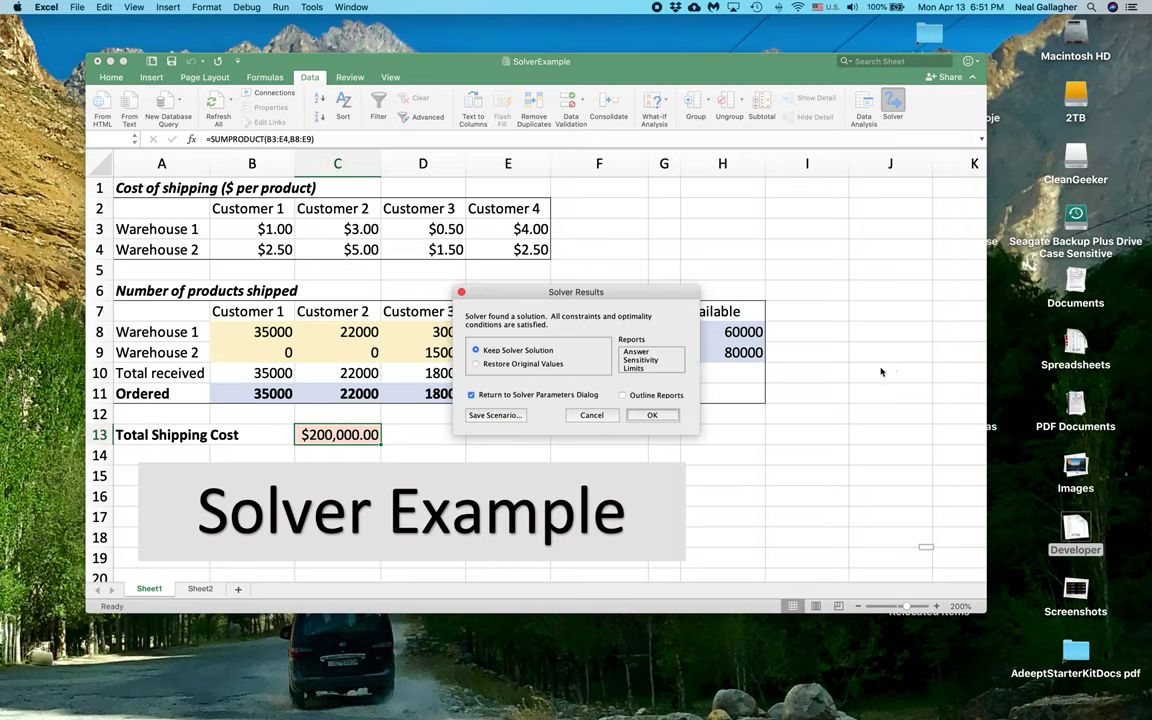
pyautogui.moveTo(503, 291); pyautogui.dragTo(820, 181)
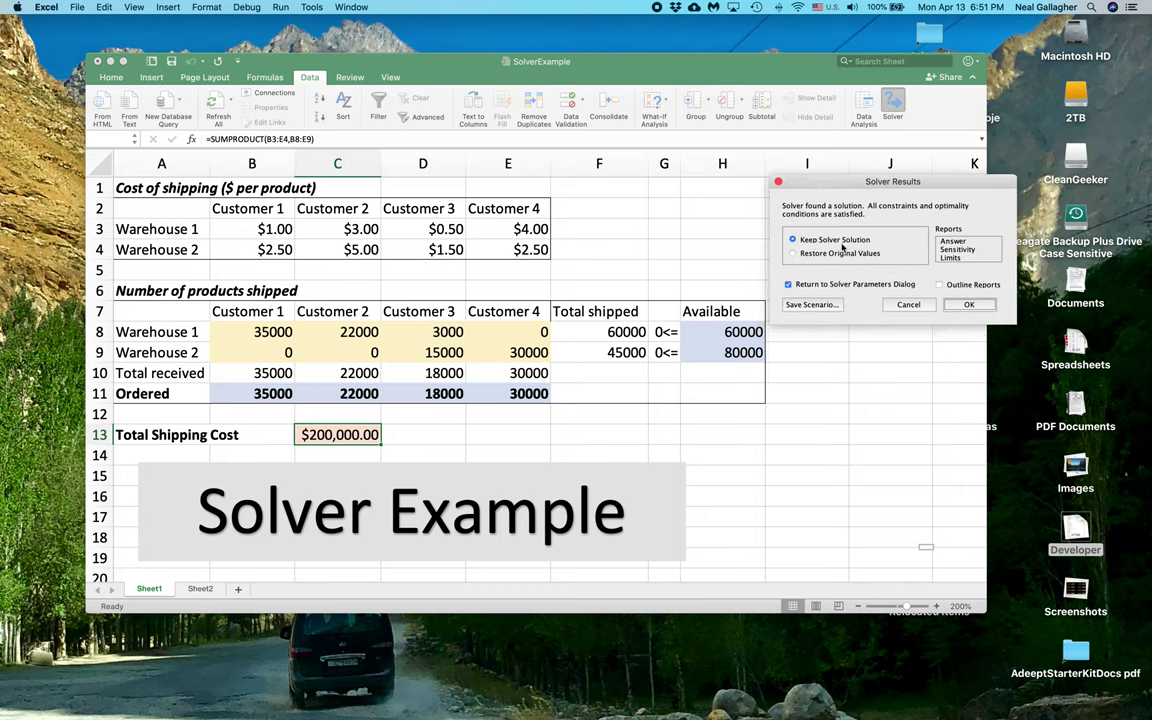
pyautogui.click(969, 303)
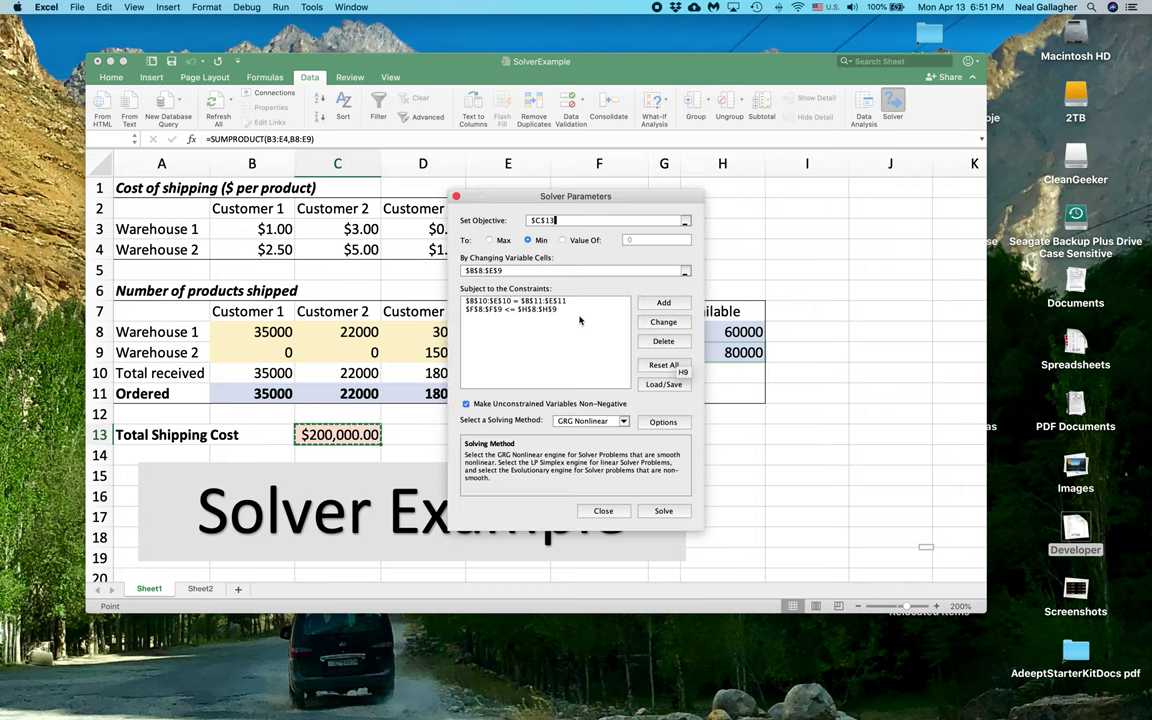
# Move the Solver dialog aside and view the Magic Square grid on Sheet2
pyautogui.moveTo(503, 197); pyautogui.dragTo(739, 57)
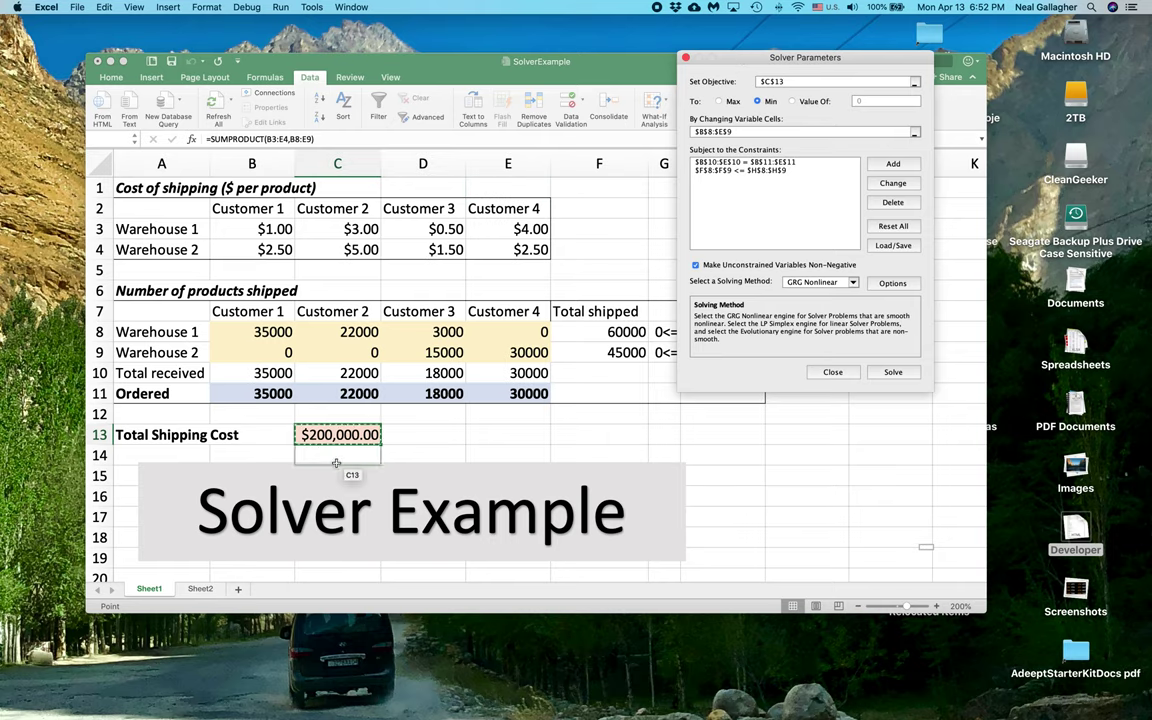
pyautogui.click(199, 589)
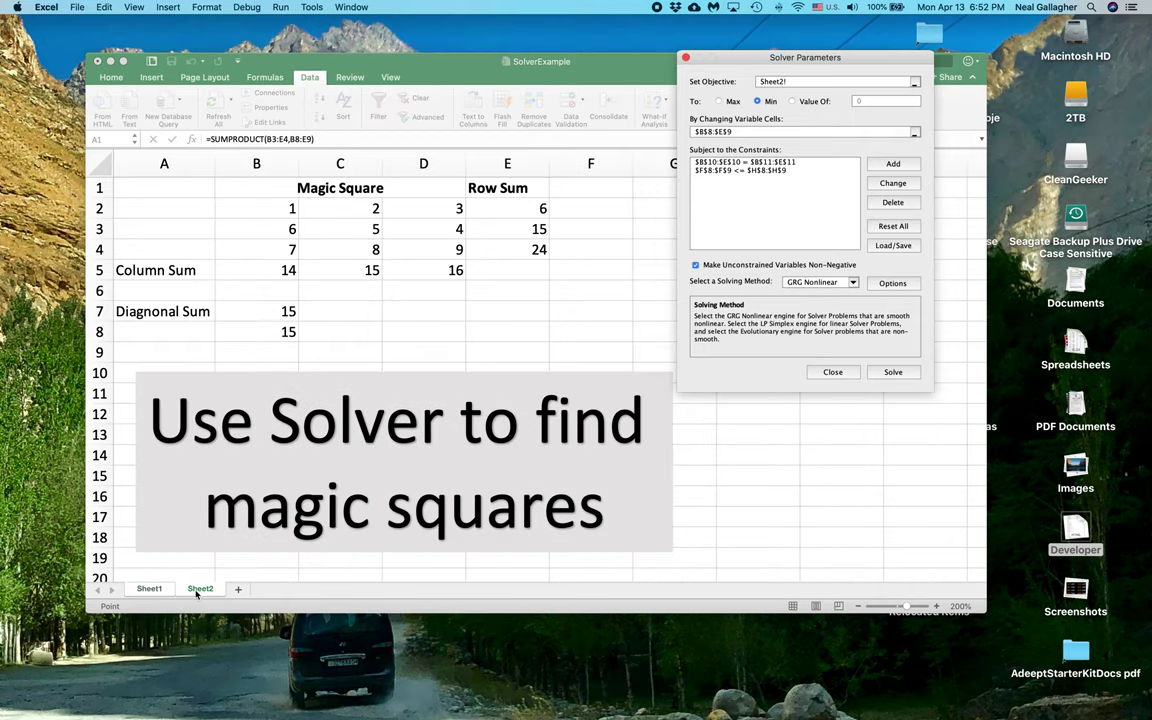